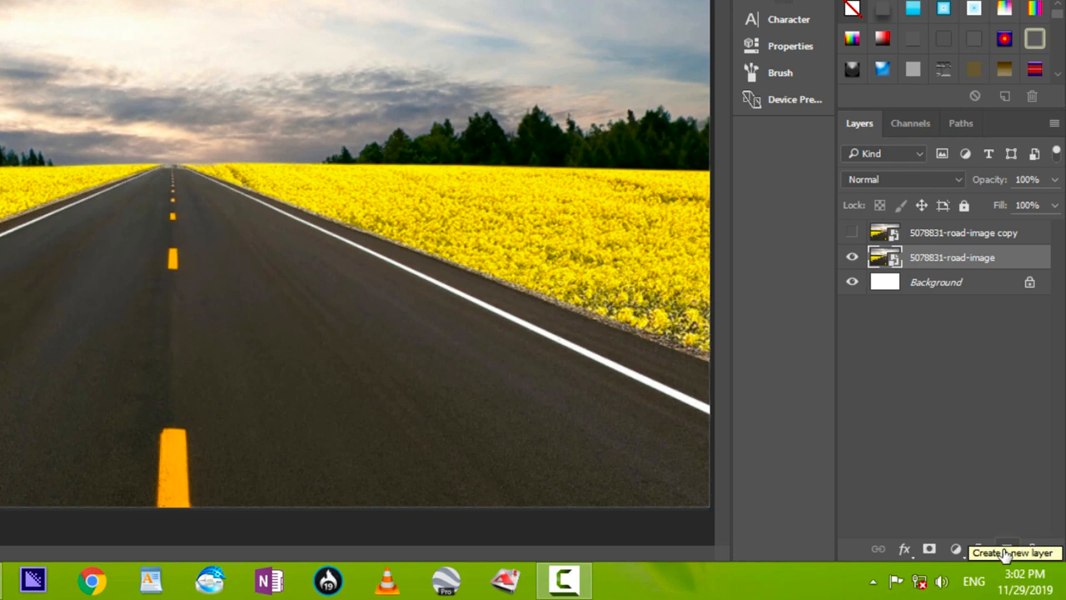
Add a new layer above the road image and place the large white text "ሀለሐ" on it.
left_click(1007, 553)
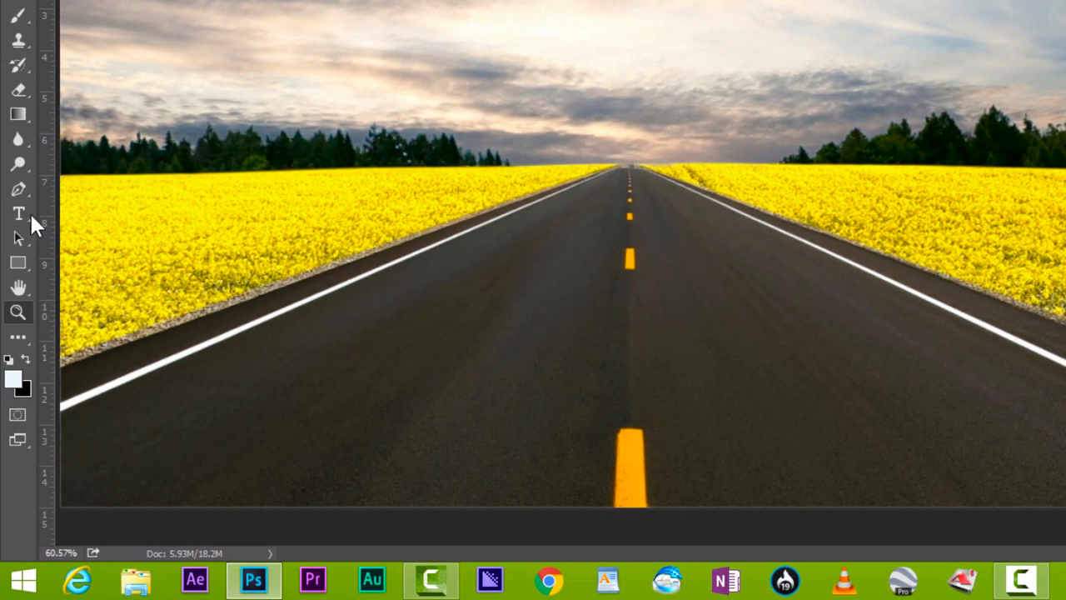
left_click(18, 214)
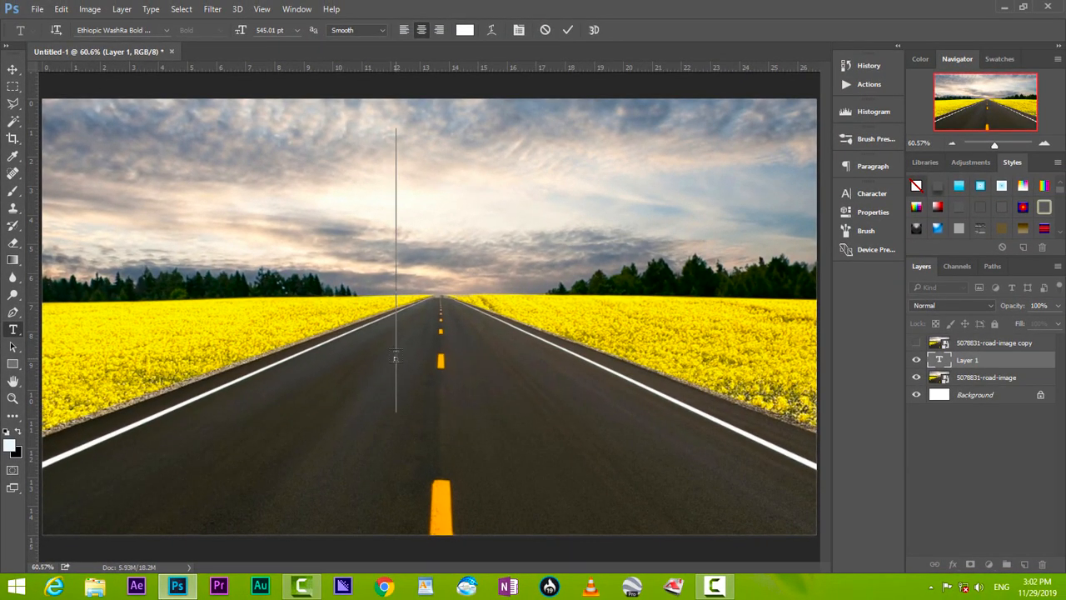
key("alt+shift")
type("ሀለሐ")
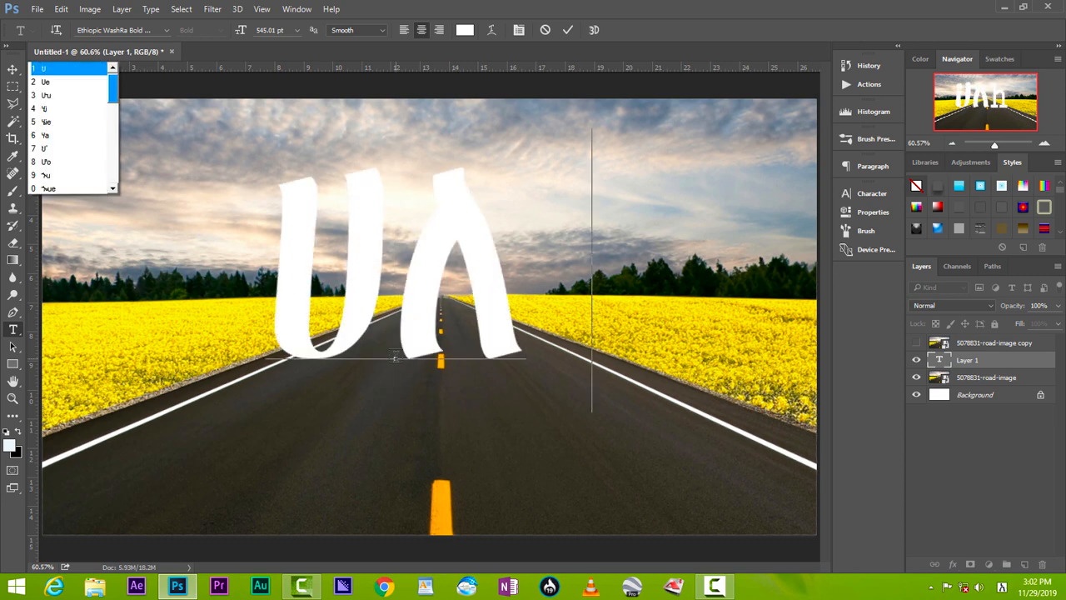
left_click(567, 30)
Center the "ሀለሐ" text over the road and scale it to about 91% width and 93% height.
left_click(13, 70)
left_click_drag(416, 291, 440, 322)
left_click(61, 9)
left_click(97, 269)
left_click_drag(202, 159, 259, 194)
left_click_drag(533, 302, 508, 286)
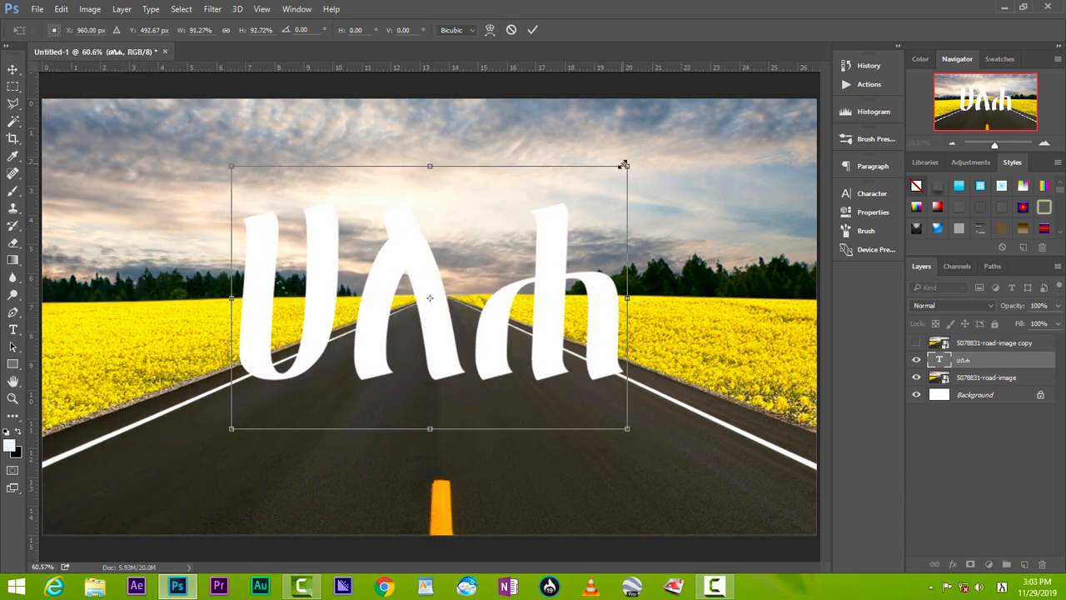
key("Return")
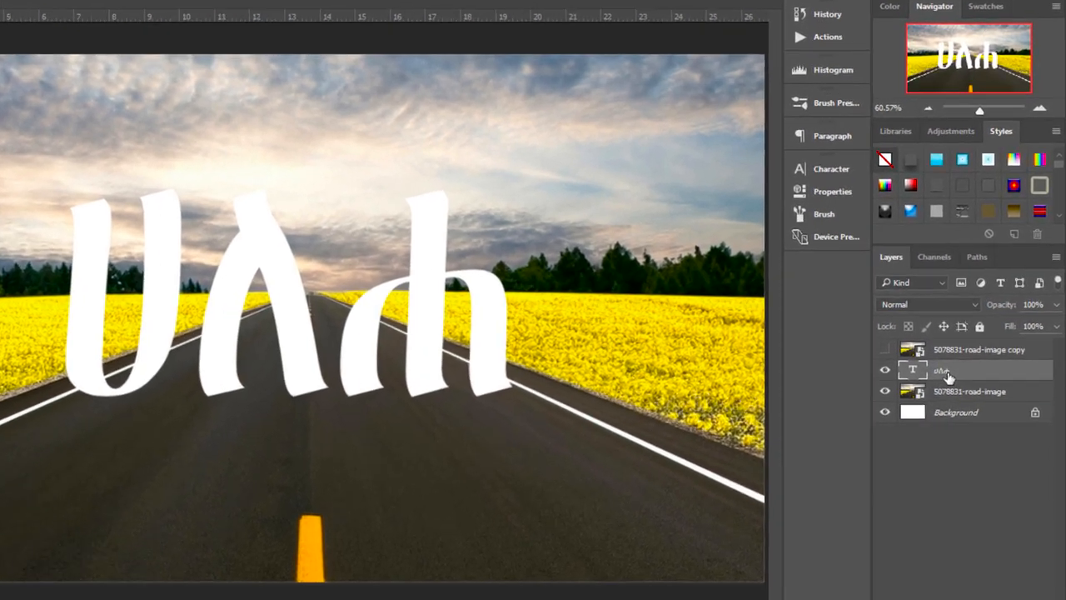
Rasterize the "ሀለሐ" text layer and duplicate it.
right_click(951, 359)
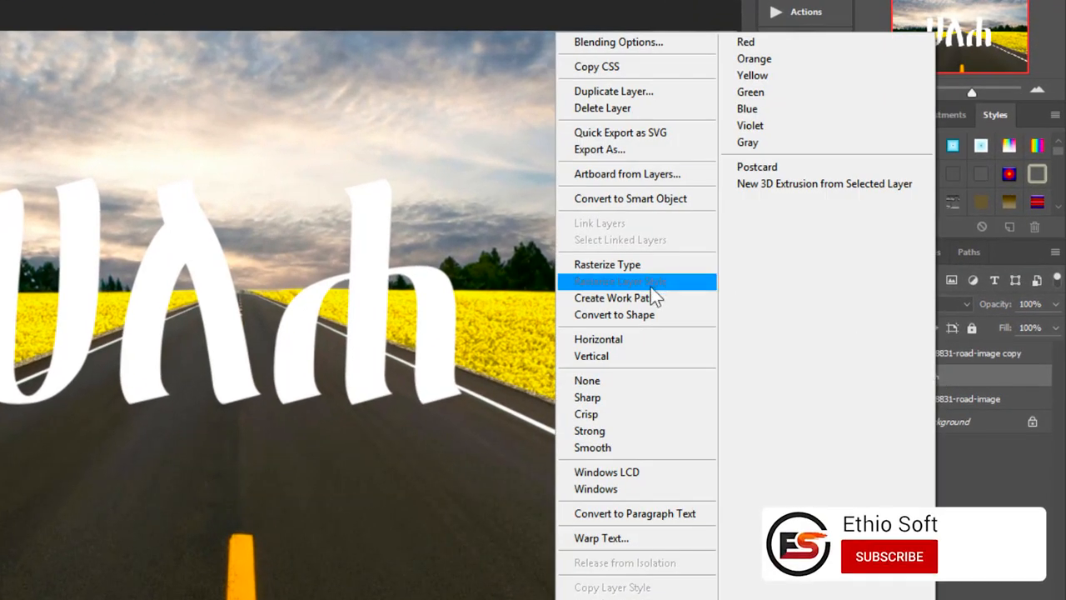
left_click(595, 266)
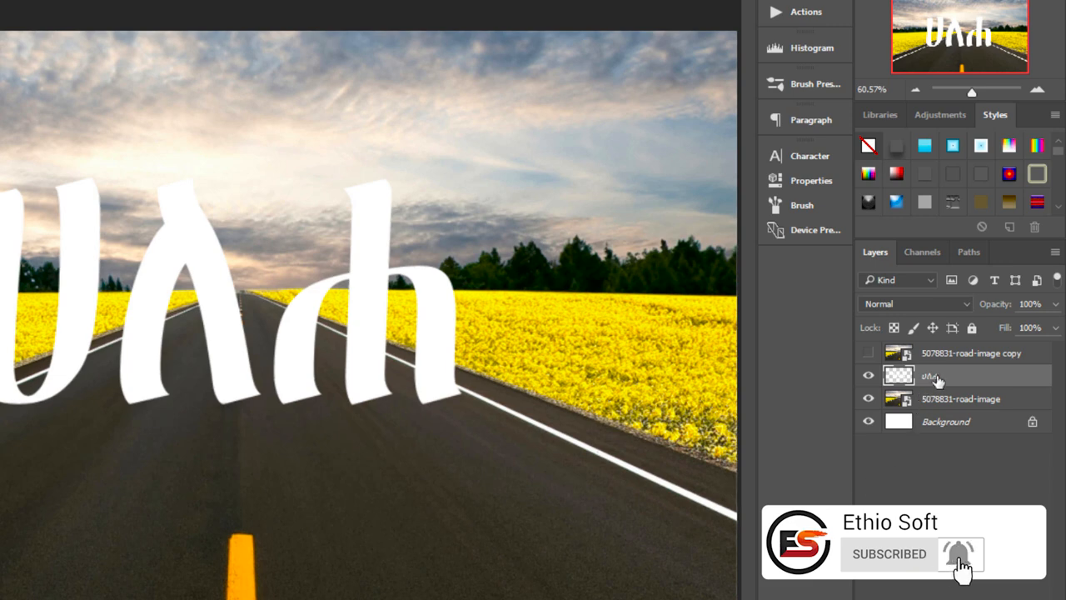
right_click(937, 380)
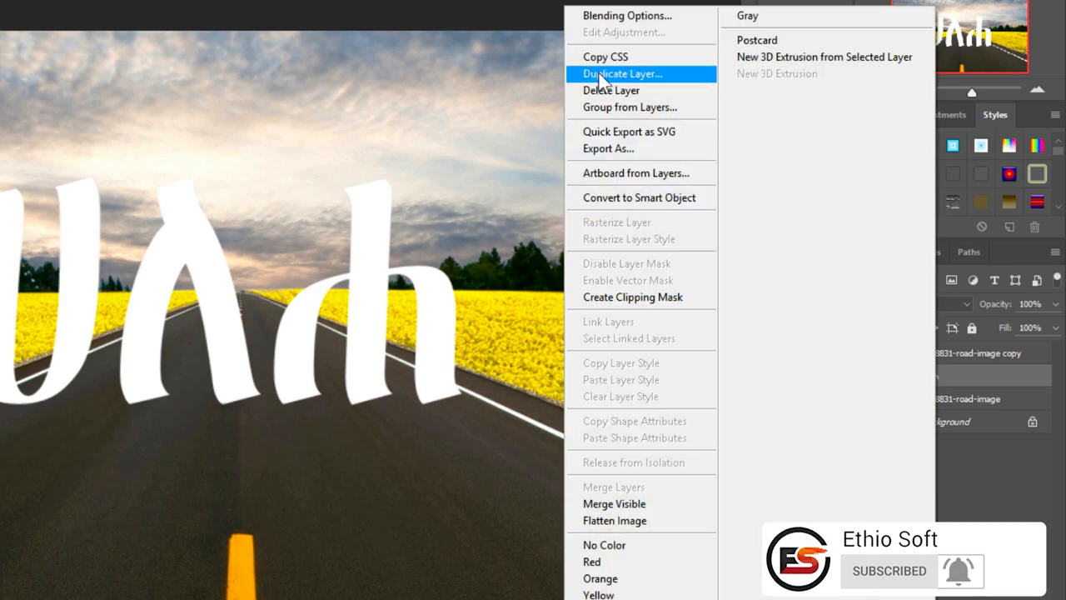
left_click(643, 72)
left_click(533, 143)
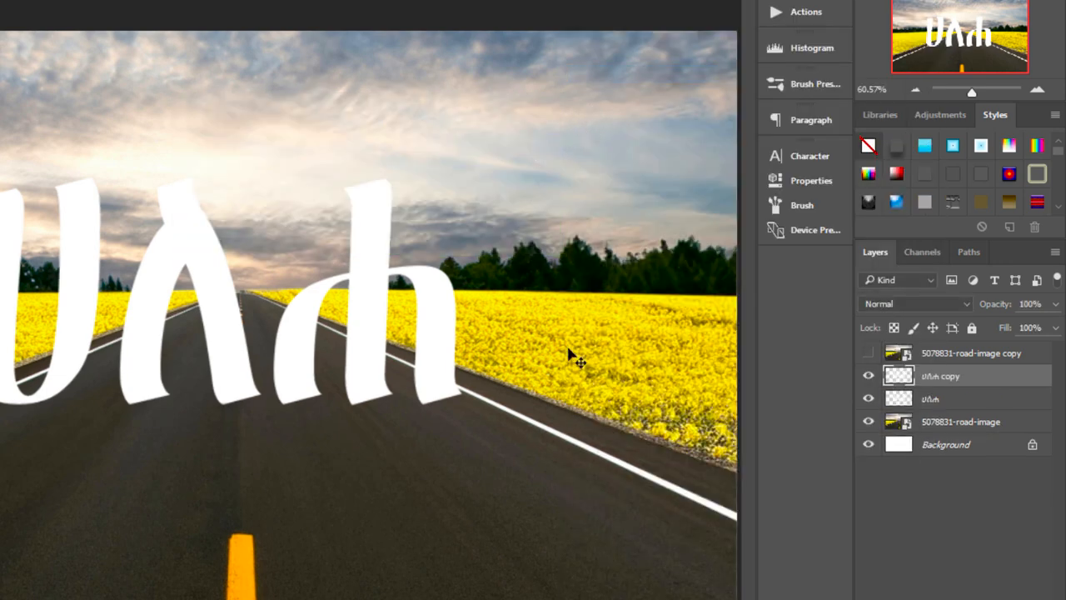
Flip the original "ሀለሐ" layer vertically and move it directly below the upright text as a mirrored reflection.
left_click(929, 401)
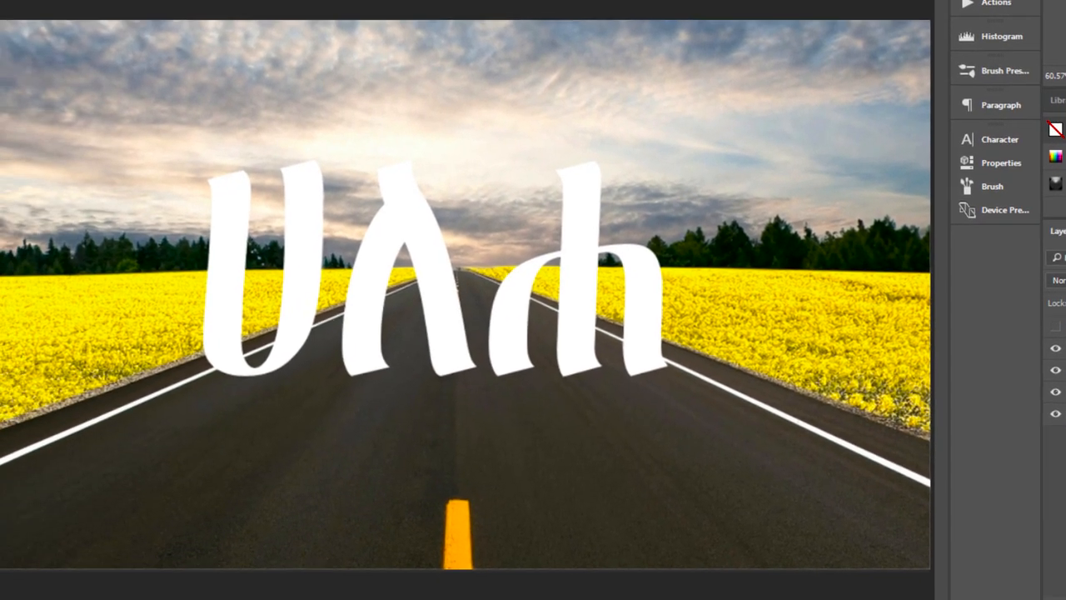
key("ctrl+t")
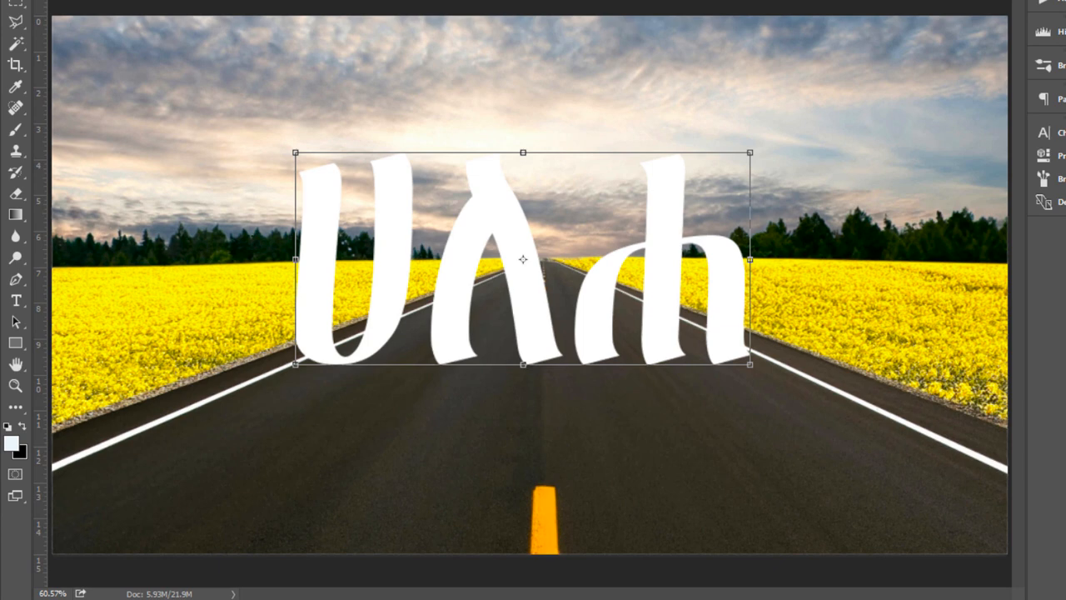
right_click(498, 225)
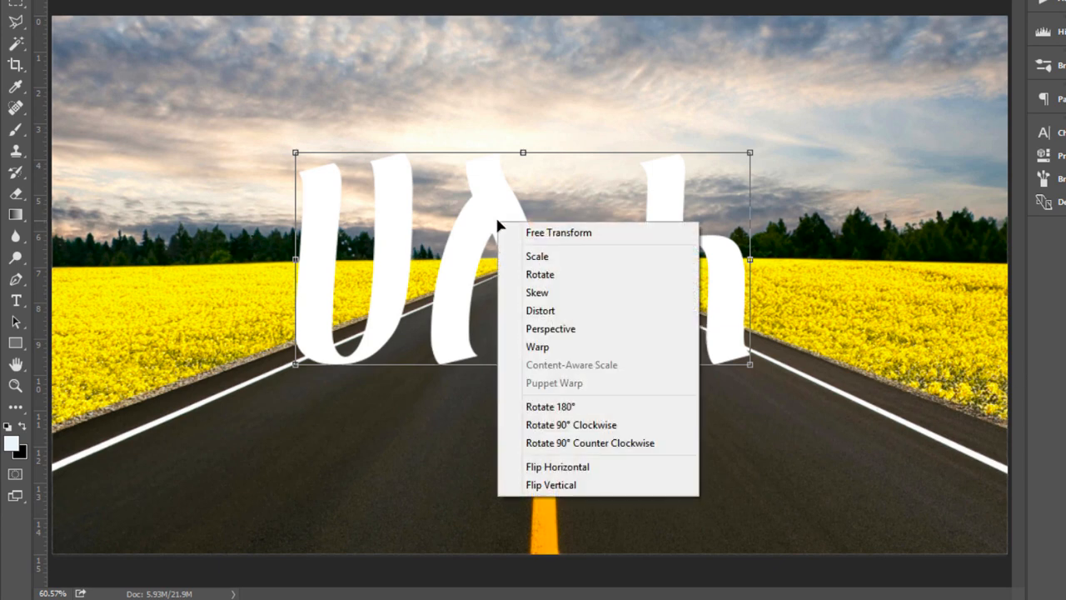
left_click(555, 490)
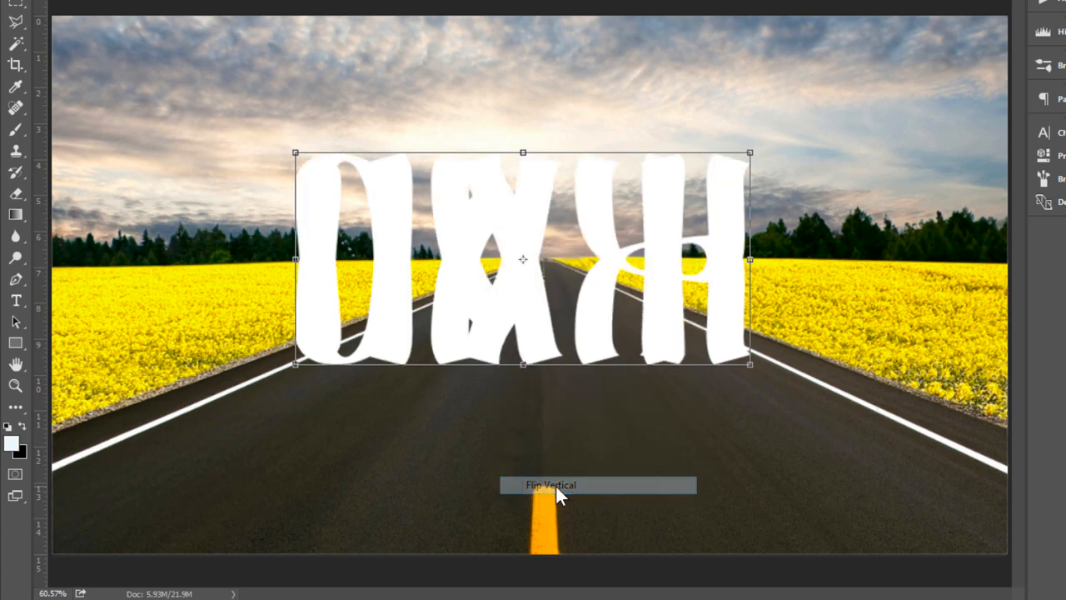
left_click_drag(502, 226, 502, 434)
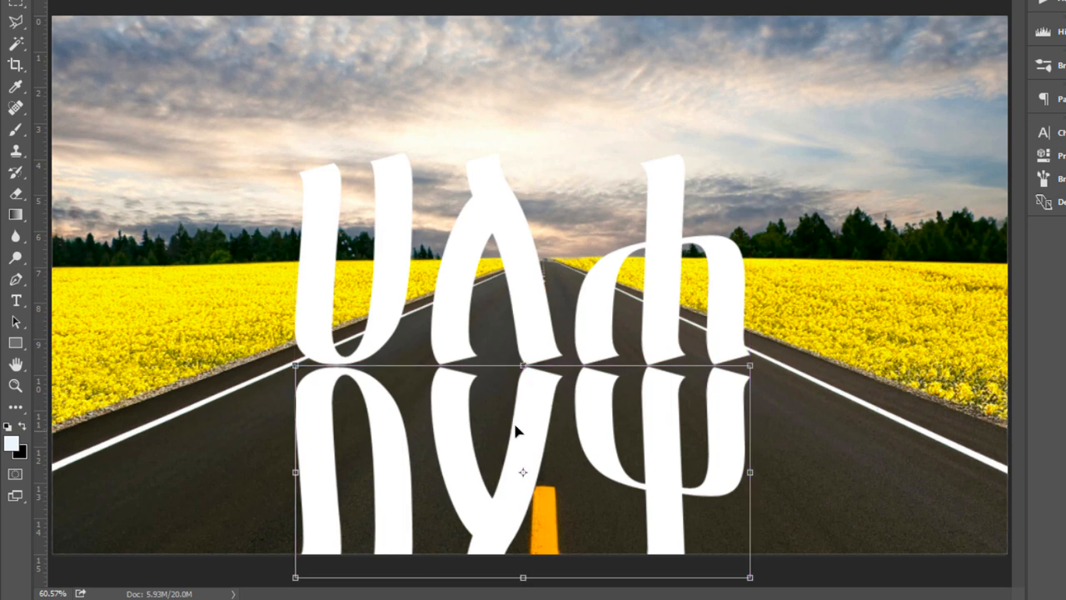
Apply a Perspective transform to the mirrored text, spreading its lower edge symmetrically to about the width of the image.
right_click(538, 406)
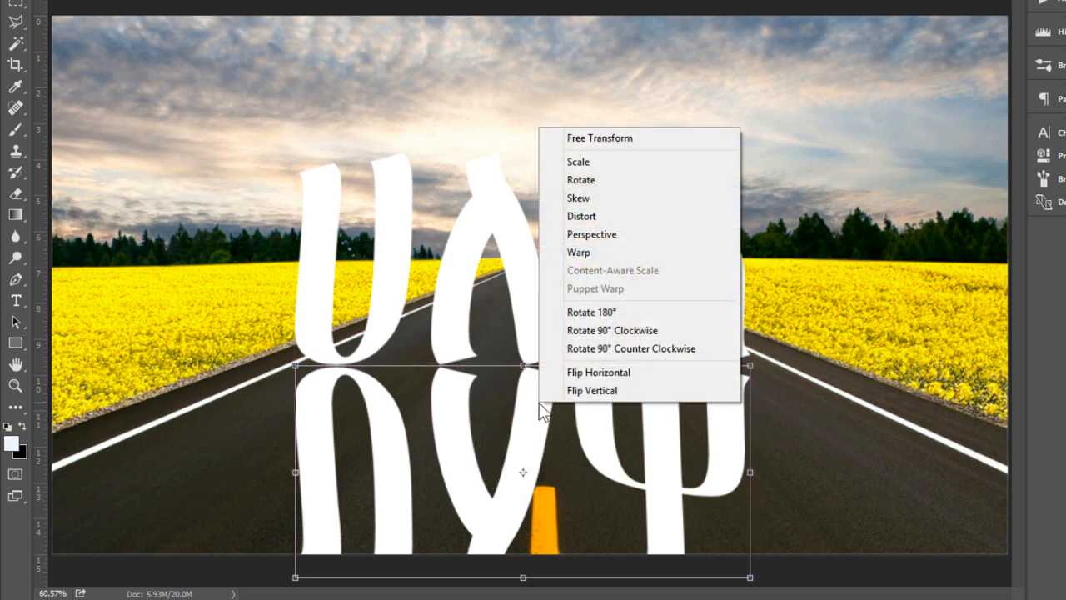
left_click(594, 237)
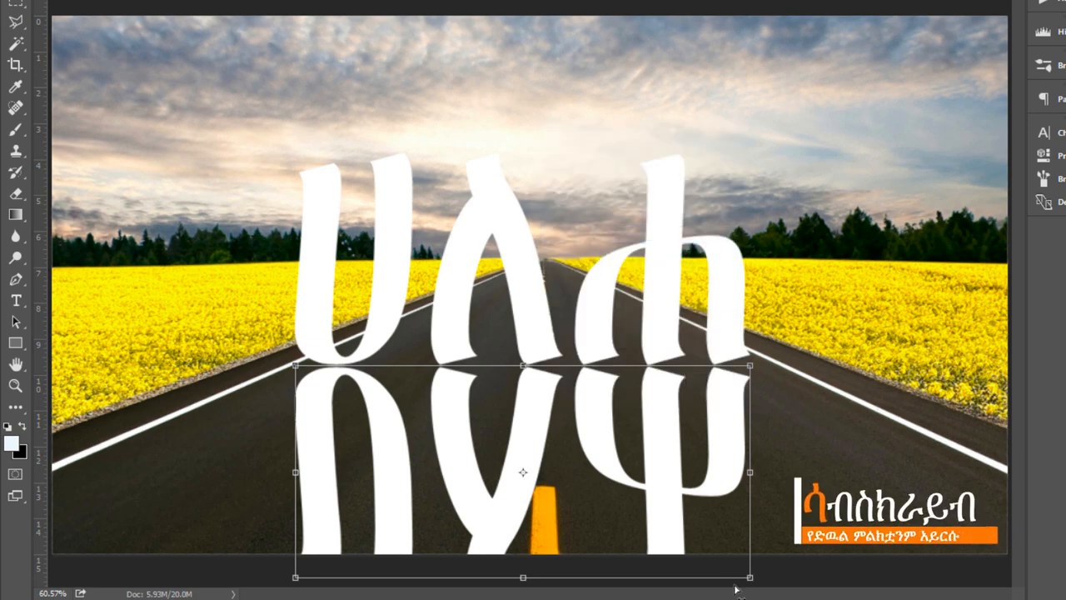
left_click_drag(752, 583, 1048, 524)
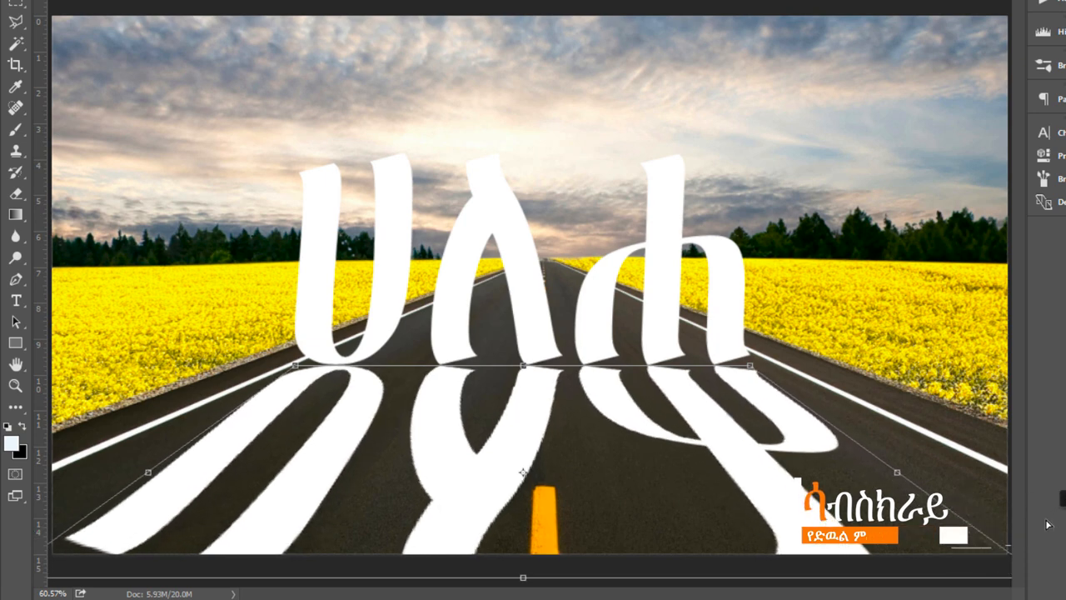
Shorten the mirrored text to about 78% height with its upper edge fixed, apply the transform, and hide that layer.
right_click(515, 397)
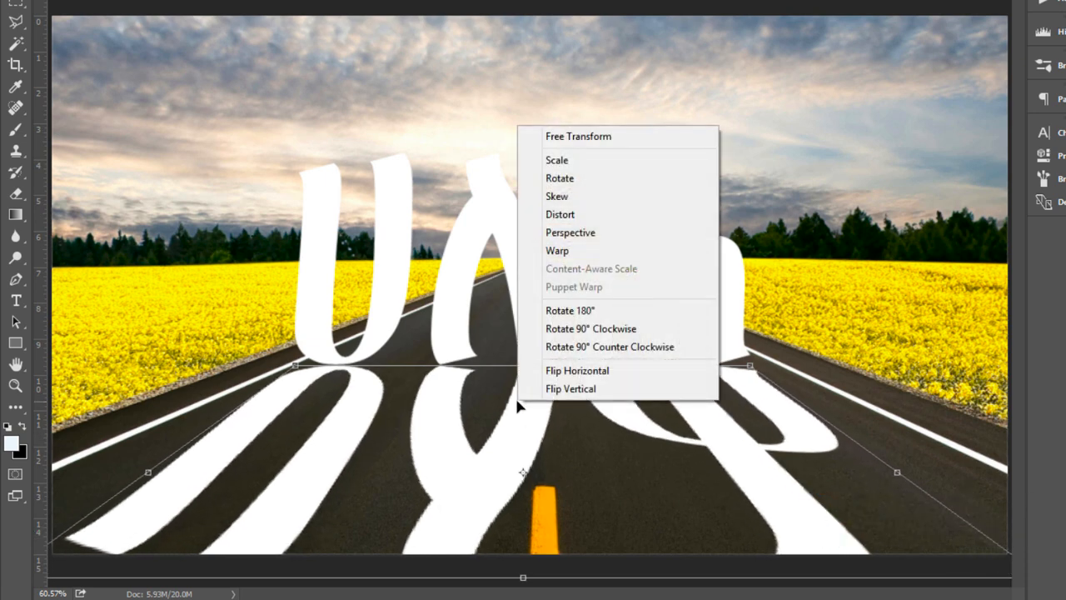
left_click(561, 137)
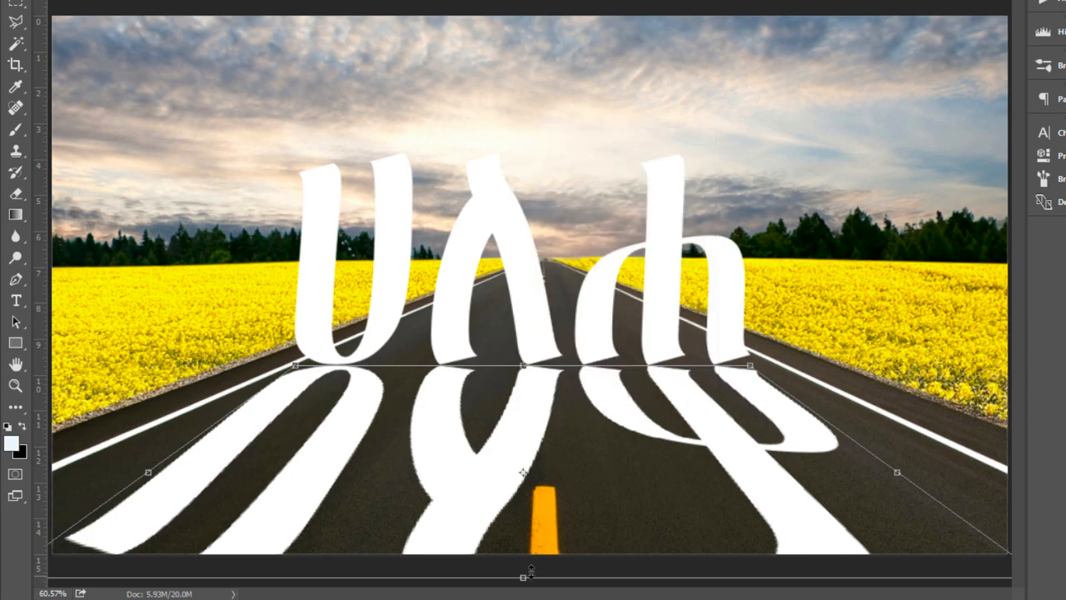
left_click_drag(530, 571, 542, 530)
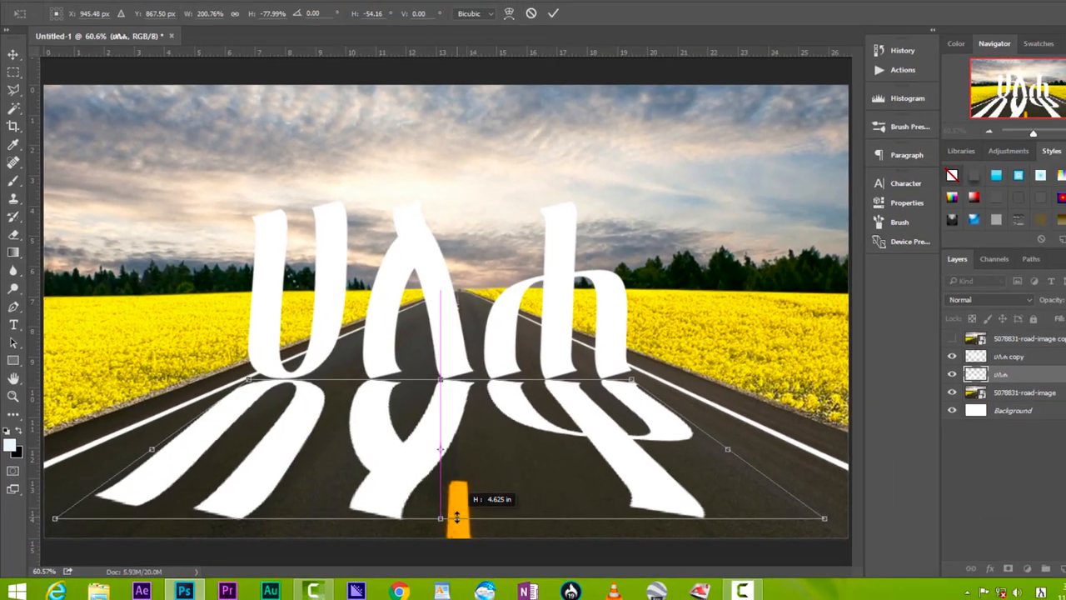
left_click_drag(456, 518, 457, 518)
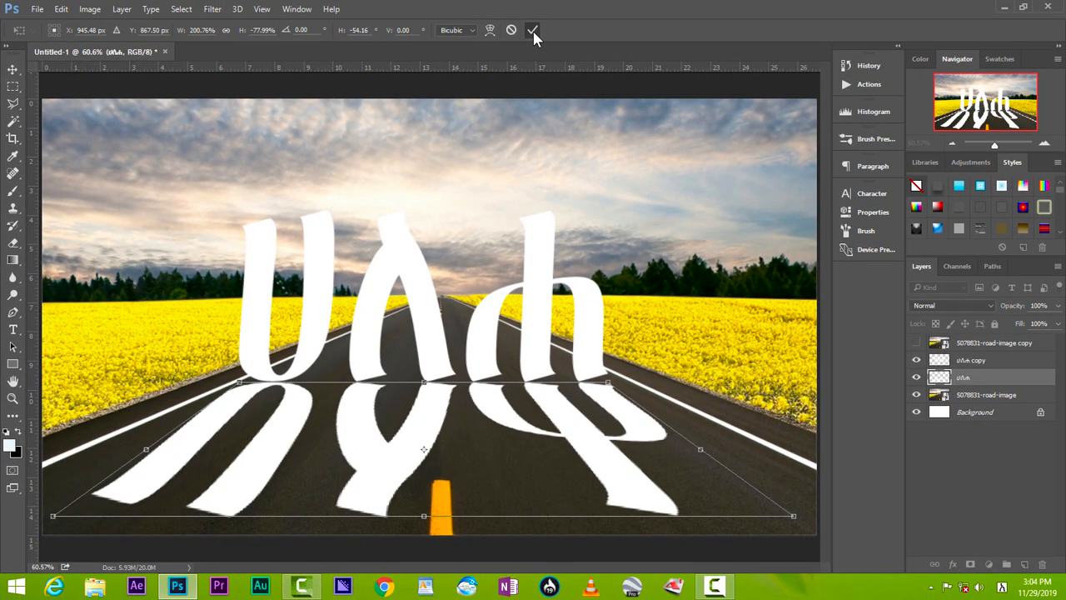
left_click(533, 32)
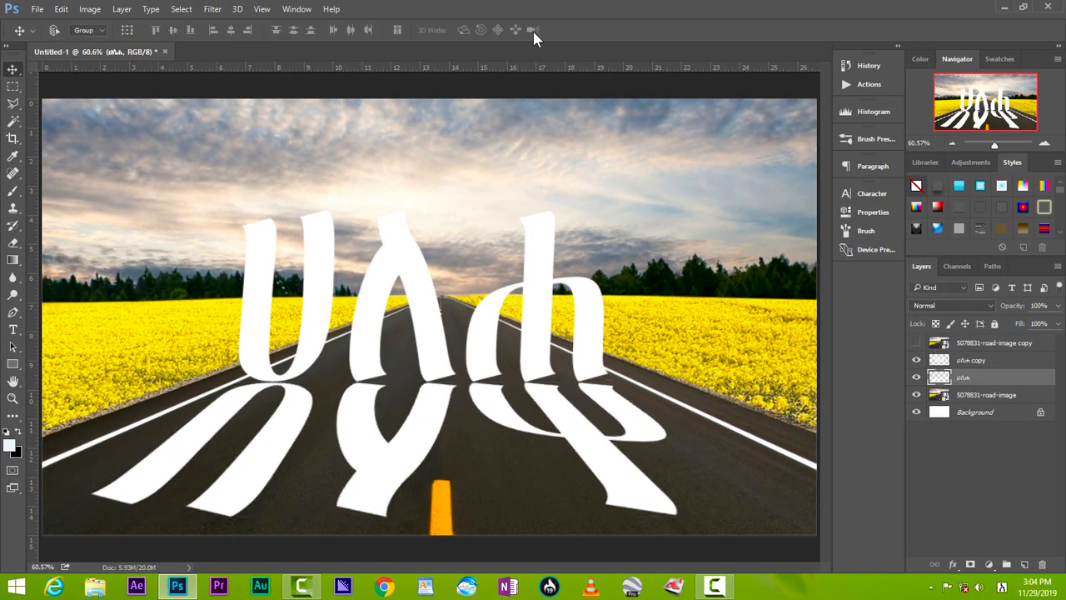
left_click(916, 377)
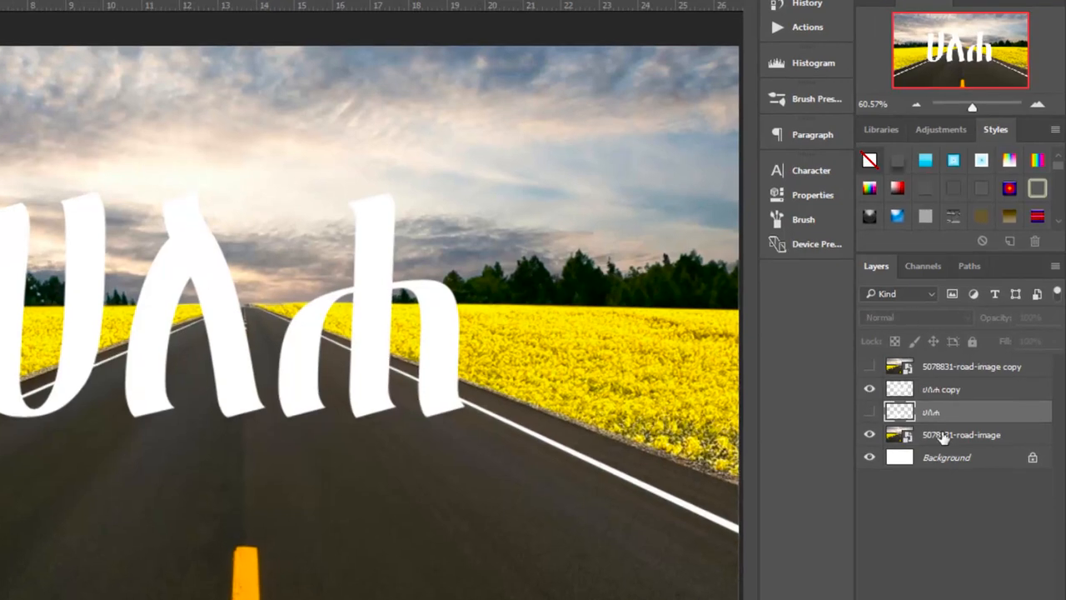
Add a Hue/Saturation adjustment layer above the lower road image and set its saturation to -42.
left_click(942, 434)
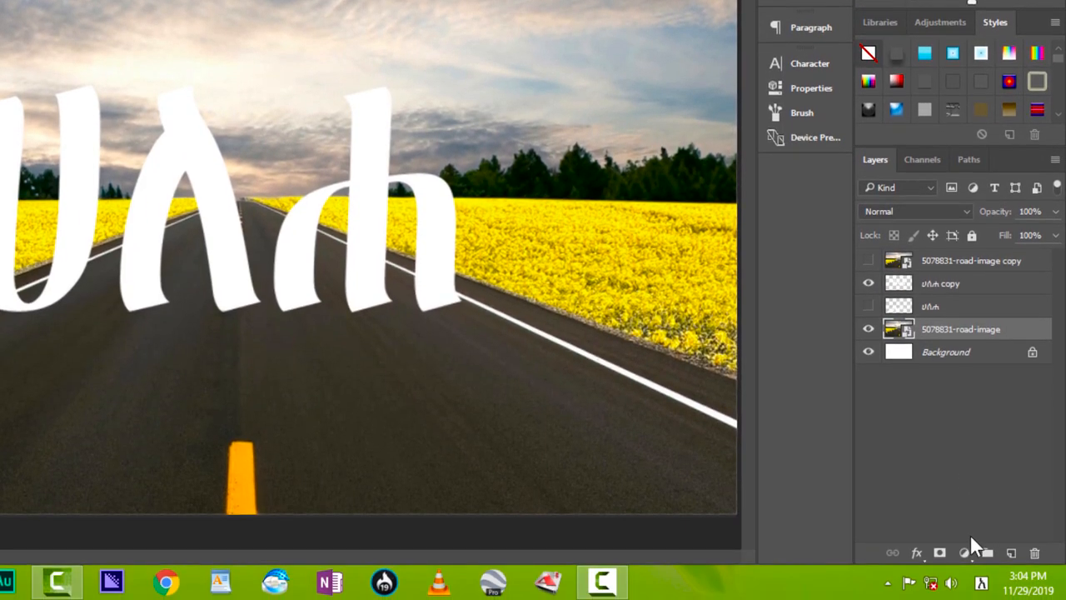
left_click(966, 552)
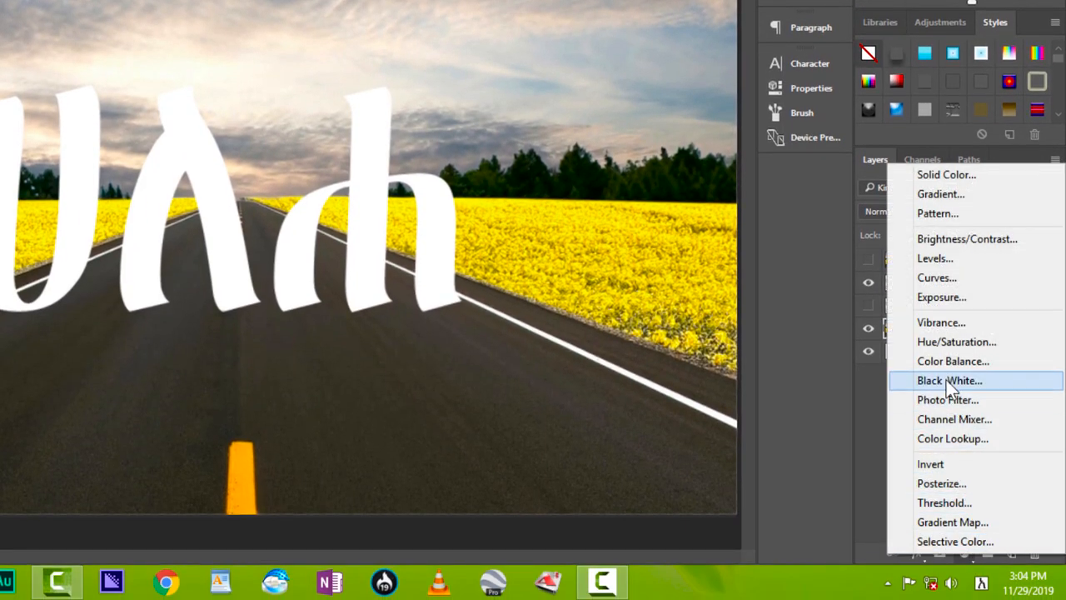
left_click(951, 343)
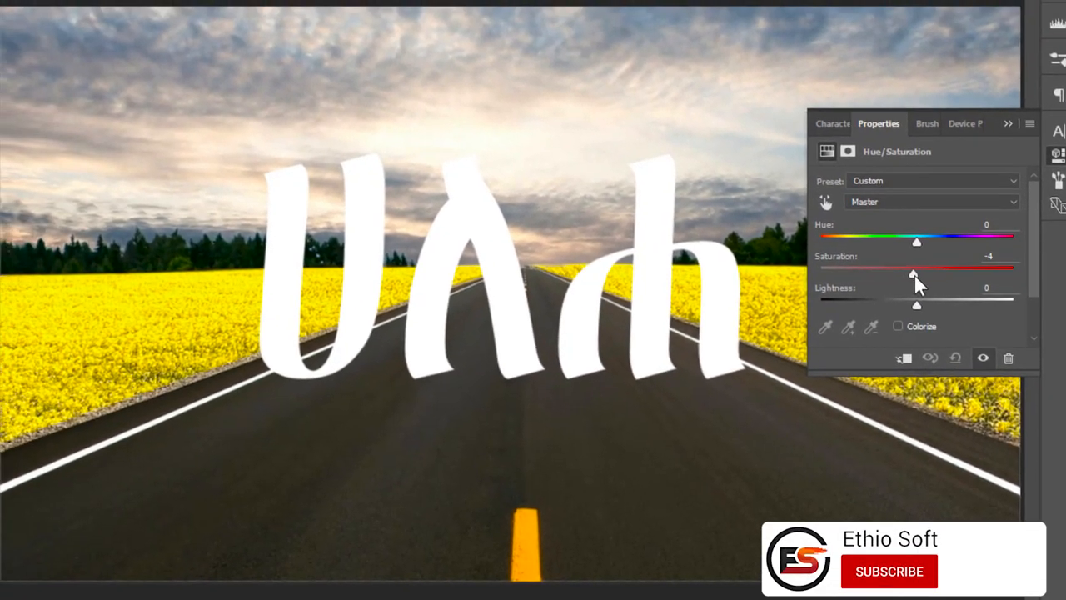
left_click_drag(819, 250, 786, 254)
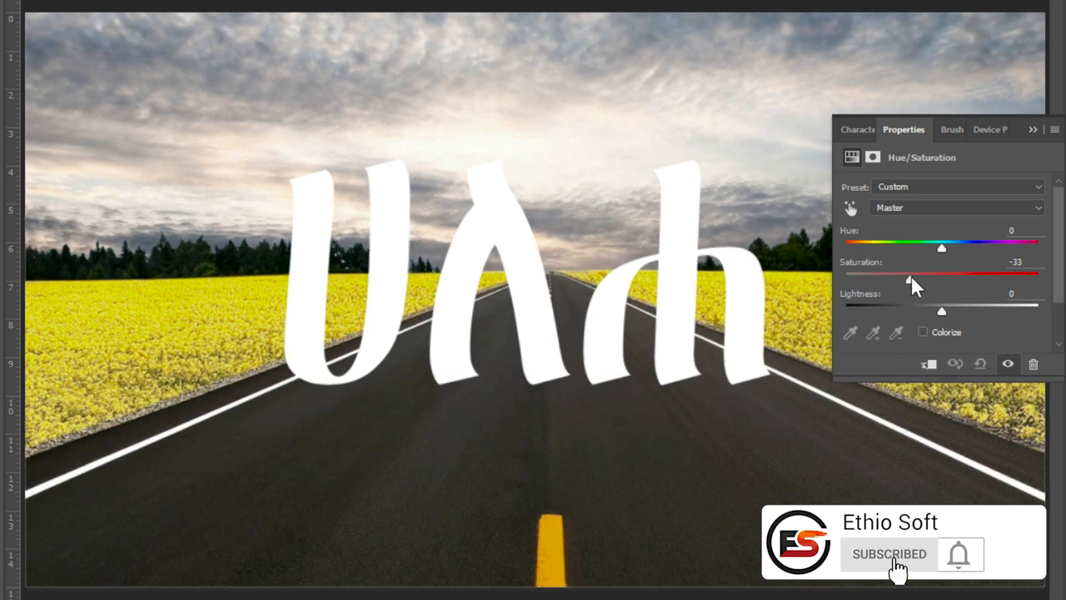
left_click_drag(912, 280, 902, 284)
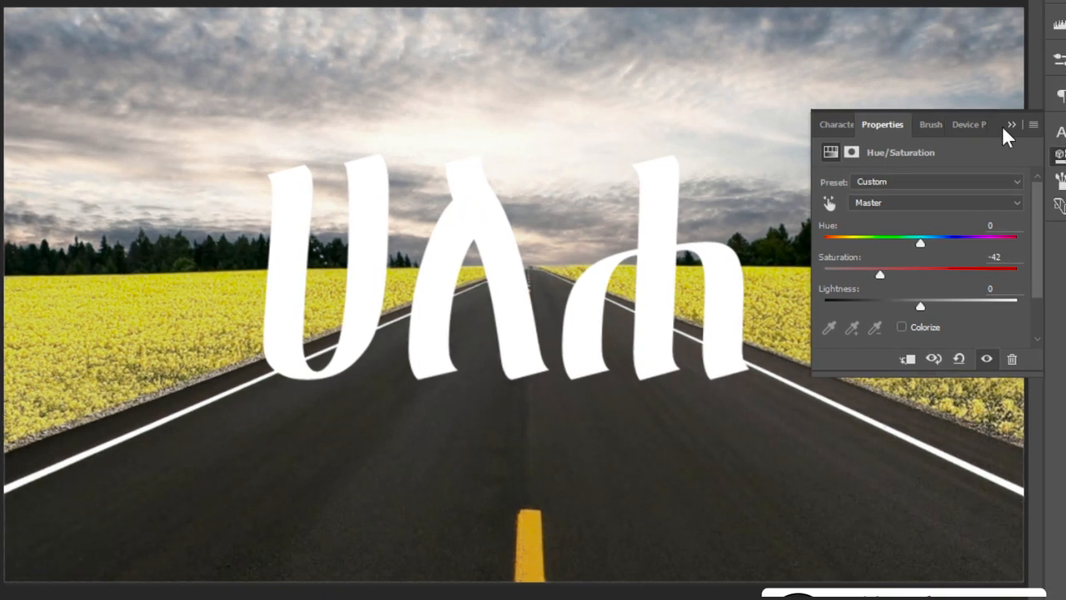
left_click(1033, 130)
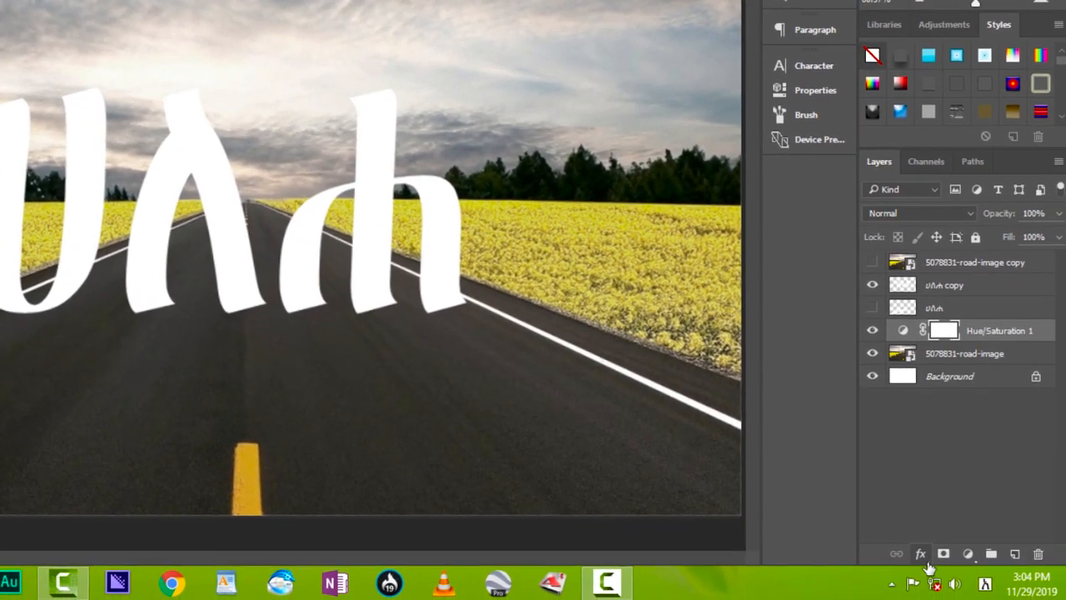
Add an Exposure adjustment layer above the Hue/Saturation layer and set its exposure to -1.82.
left_click(1036, 570)
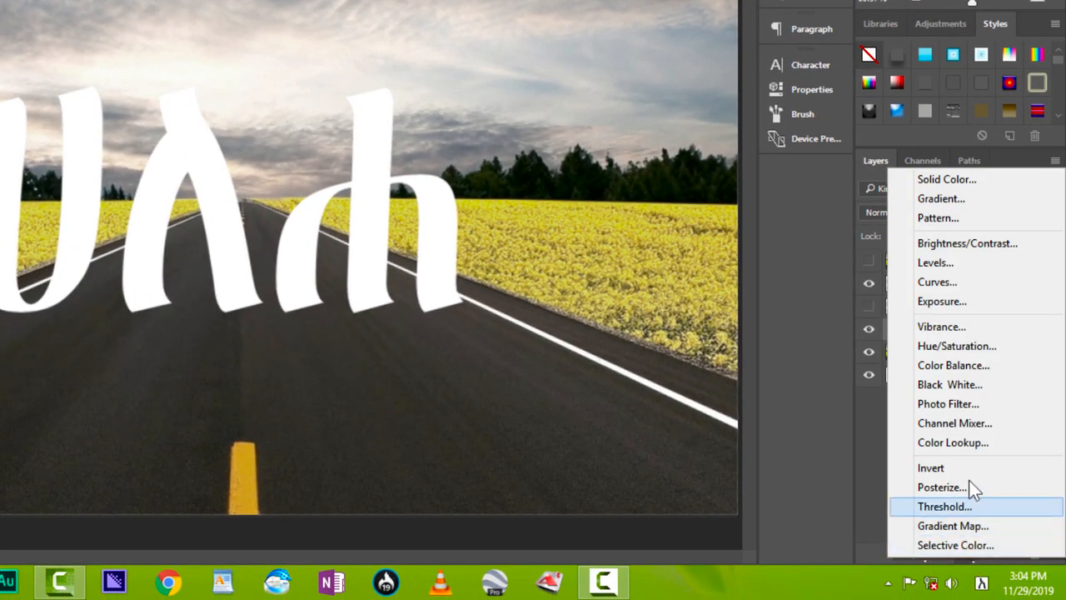
left_click(943, 305)
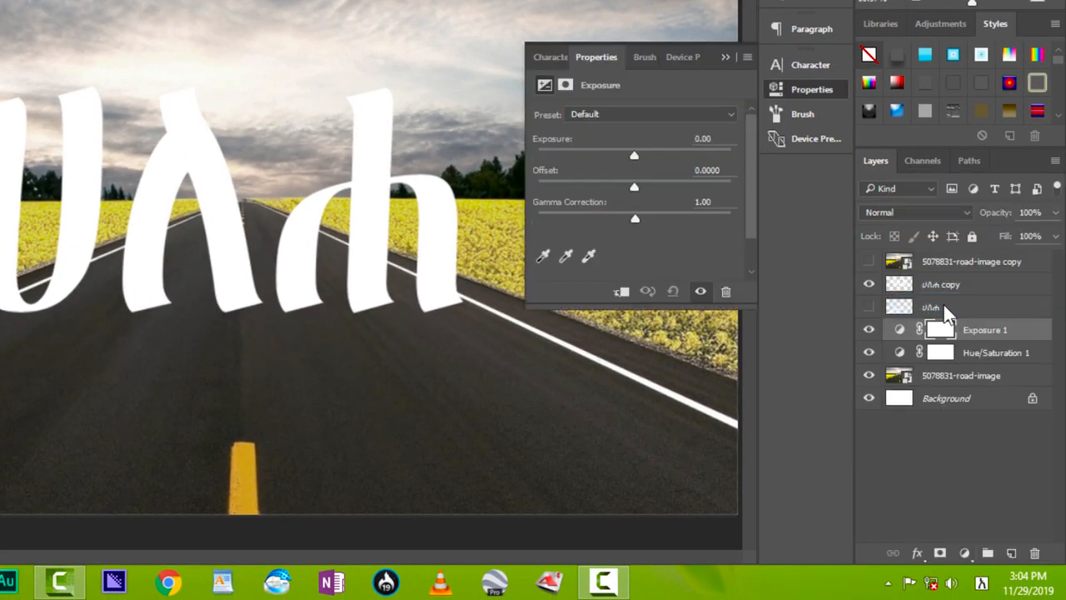
left_click_drag(634, 156, 664, 167)
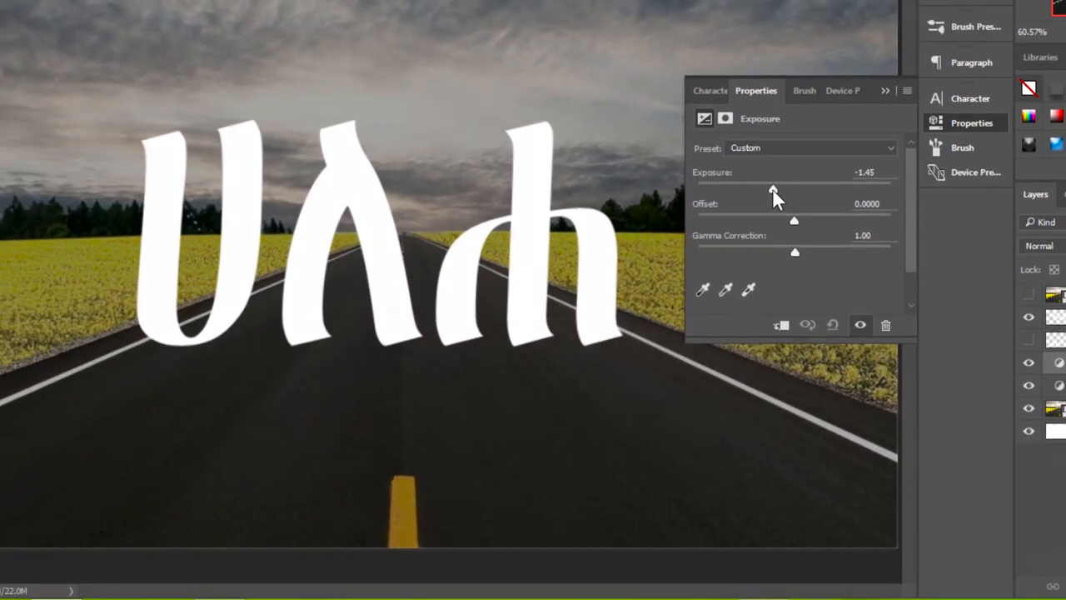
left_click_drag(892, 215, 890, 216)
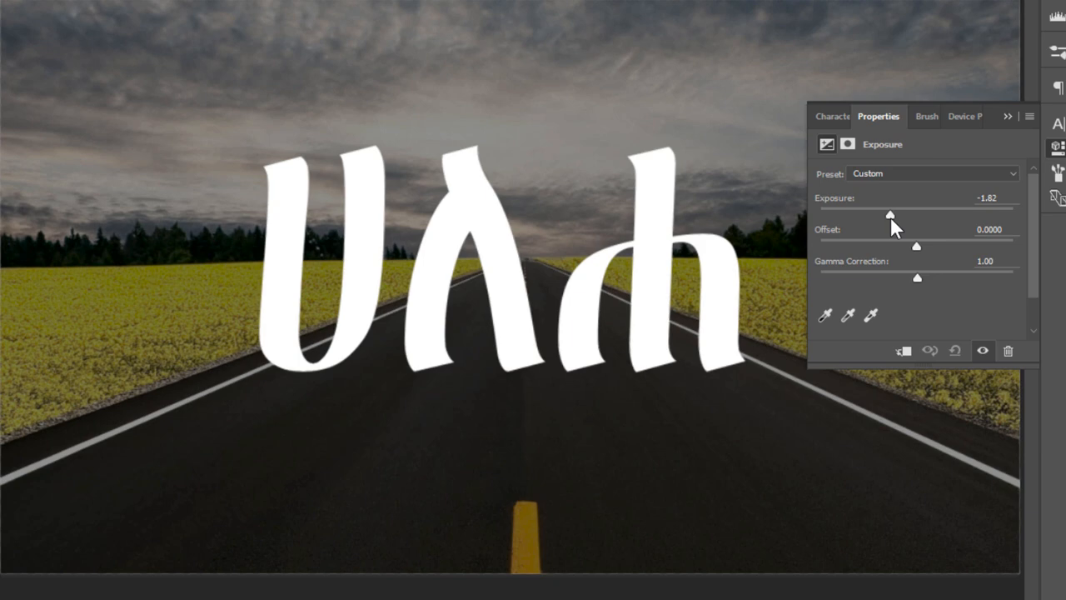
left_click(1004, 118)
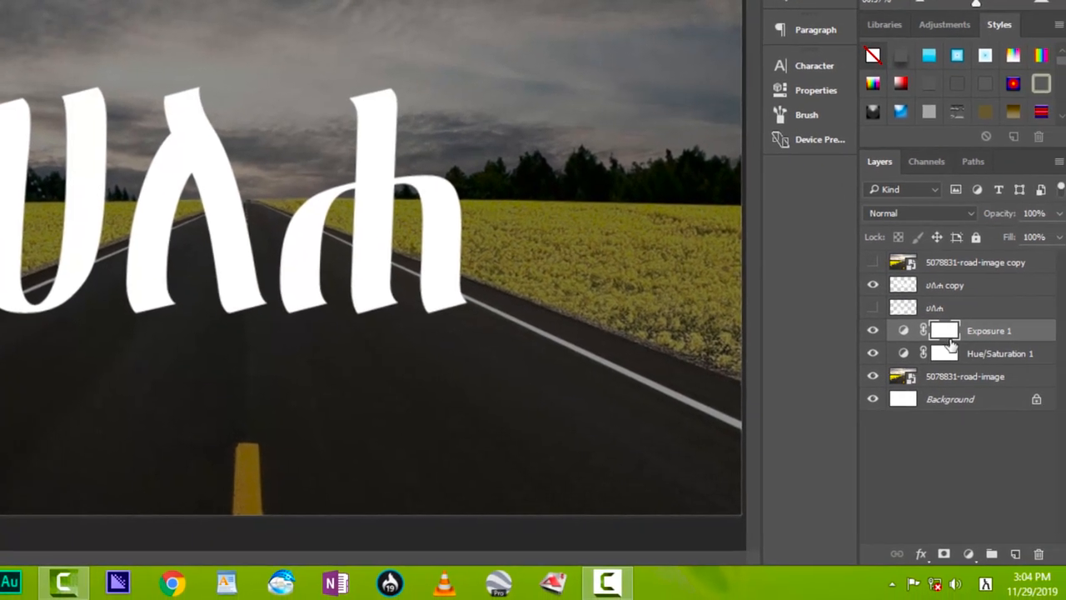
Show the 5078831-road-image copy layer and clip it to the upright text layer beneath it.
left_click(869, 264)
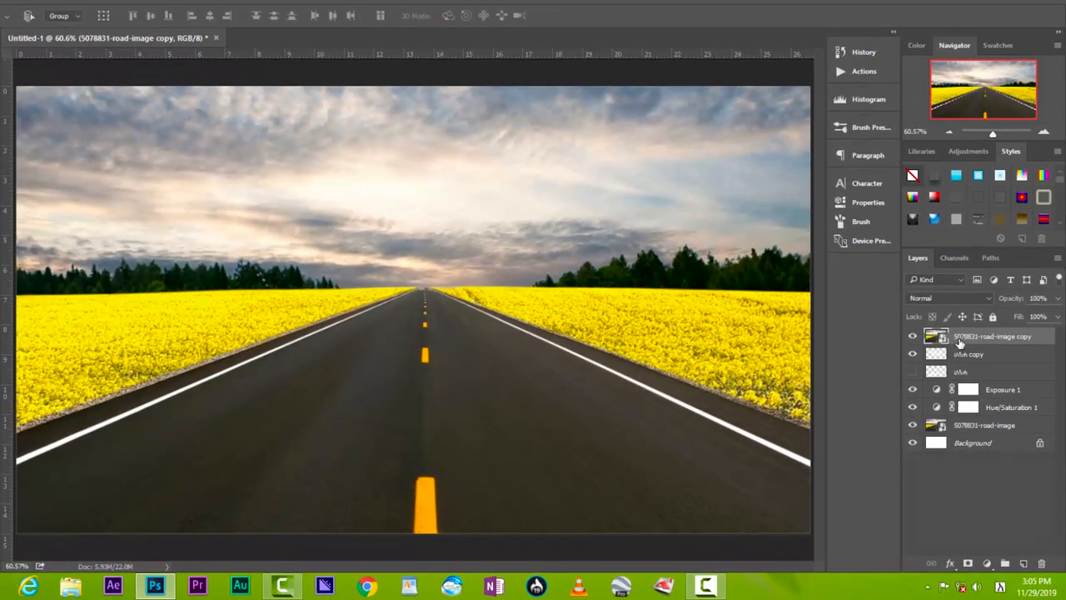
right_click(956, 331)
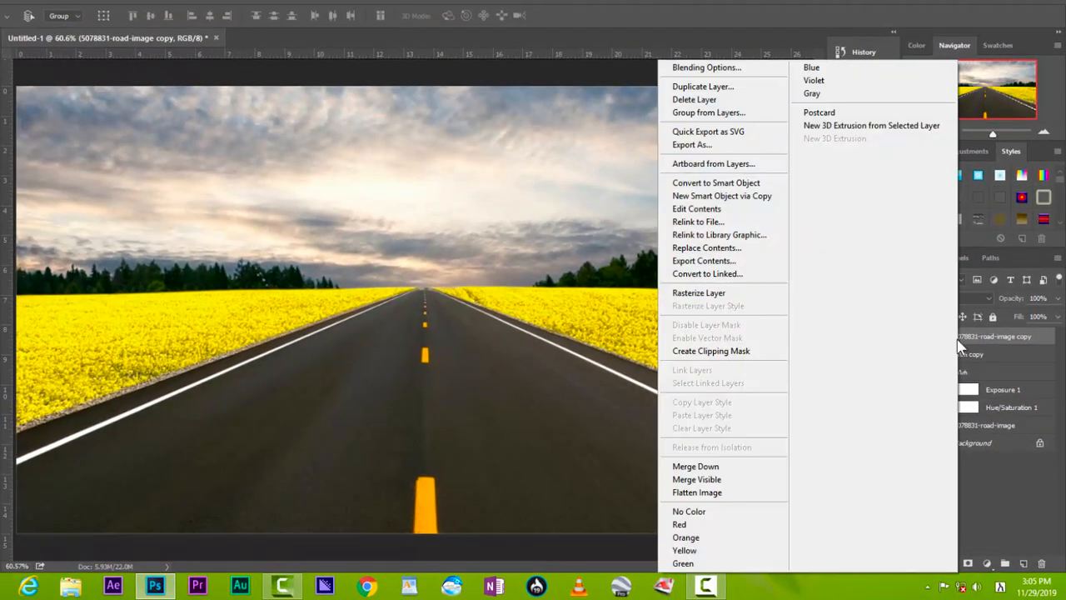
left_click(730, 353)
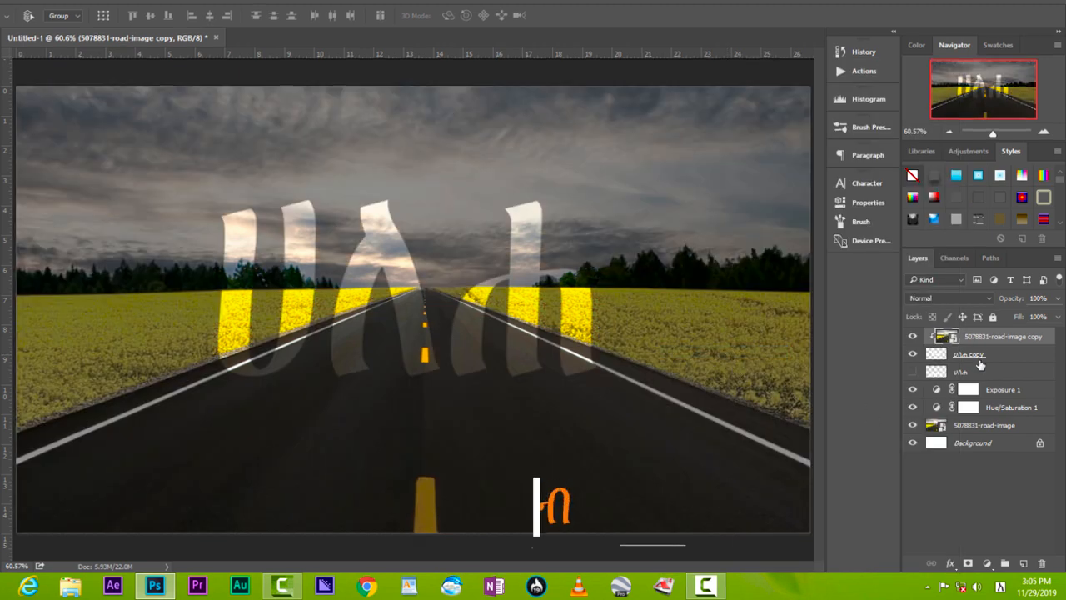
Add a white 2 px outside Stroke effect at 100% opacity to the upright text layer.
left_click(966, 357)
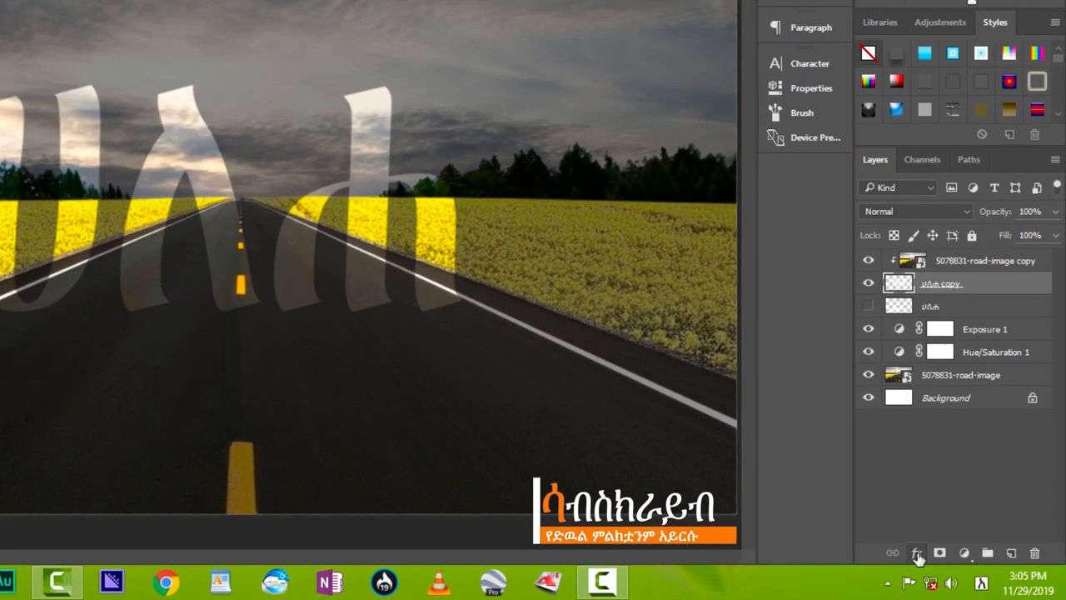
left_click(930, 557)
left_click(950, 343)
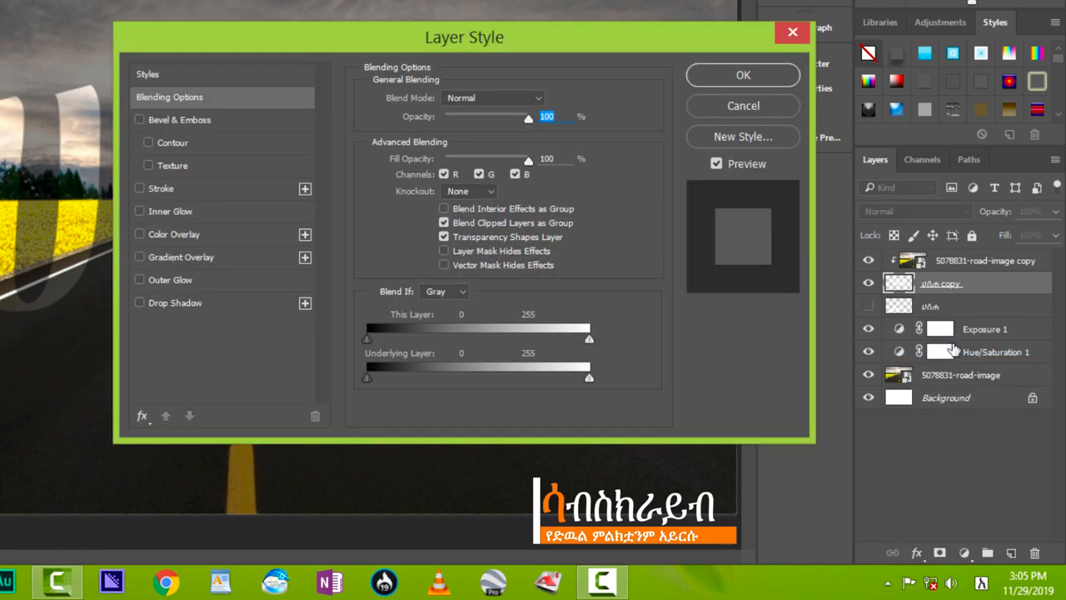
left_click(173, 188)
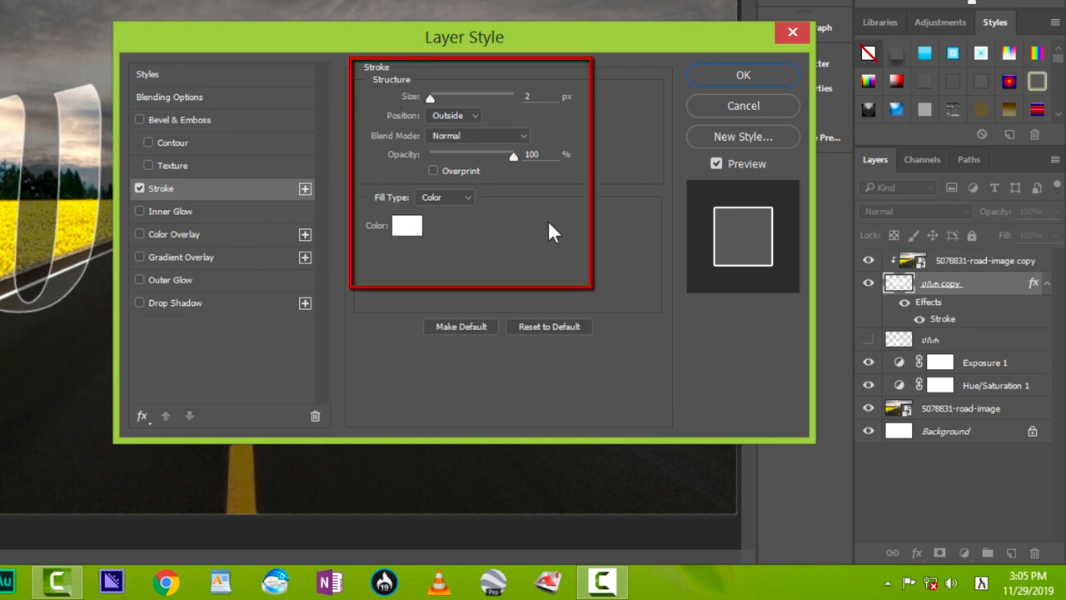
Add white Inner Glow and Outer Glow effects to the upright text, both in Overlay mode at 100% opacity and 250 px size.
left_click(180, 210)
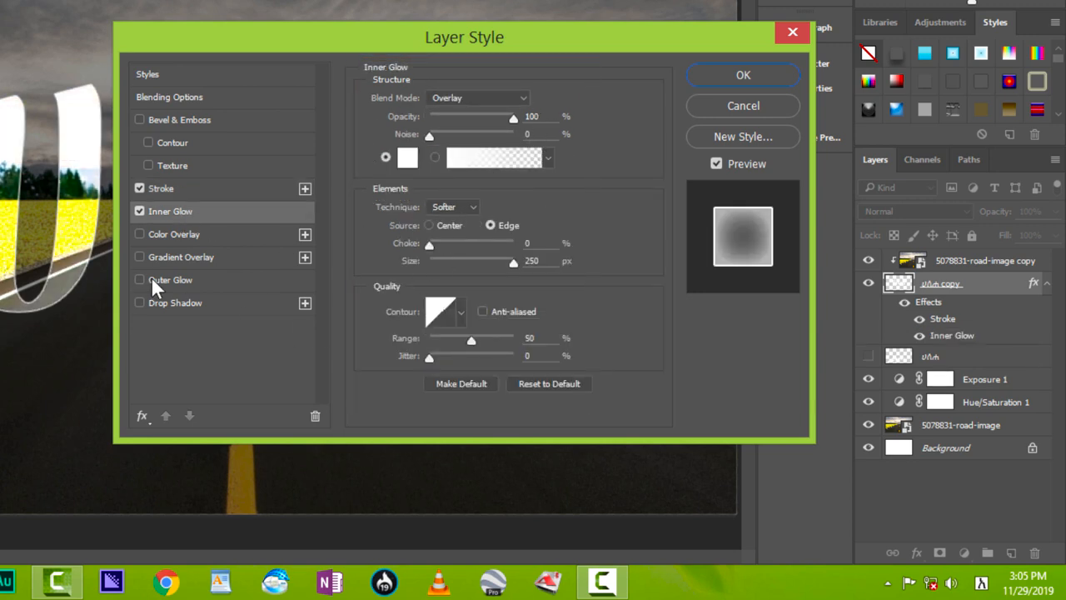
left_click(190, 281)
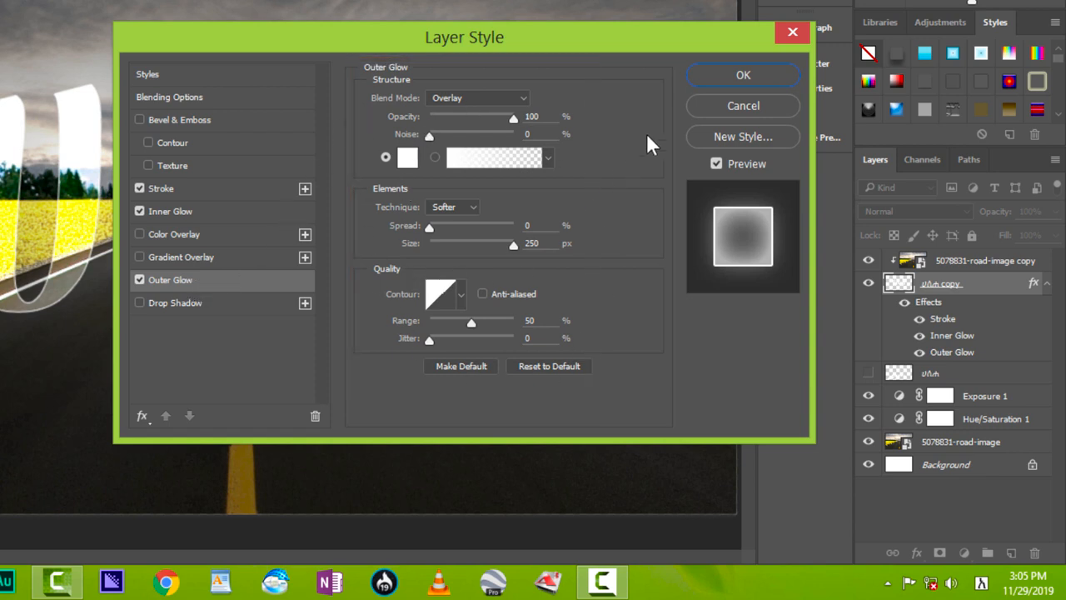
left_click(723, 79)
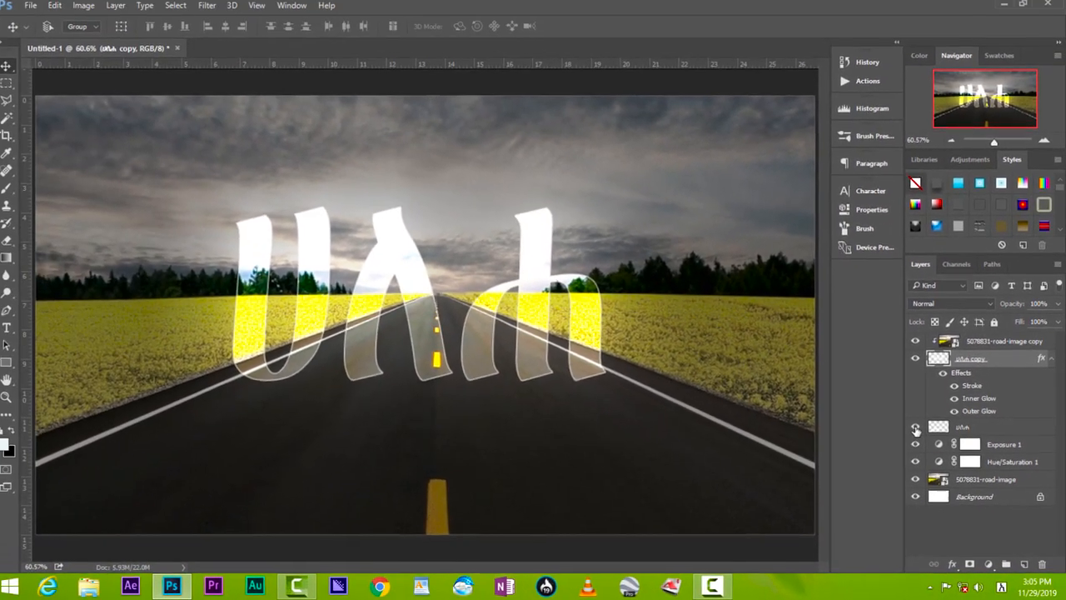
Show the mirrored text layer and set its blend mode to Overlay.
left_click(882, 389)
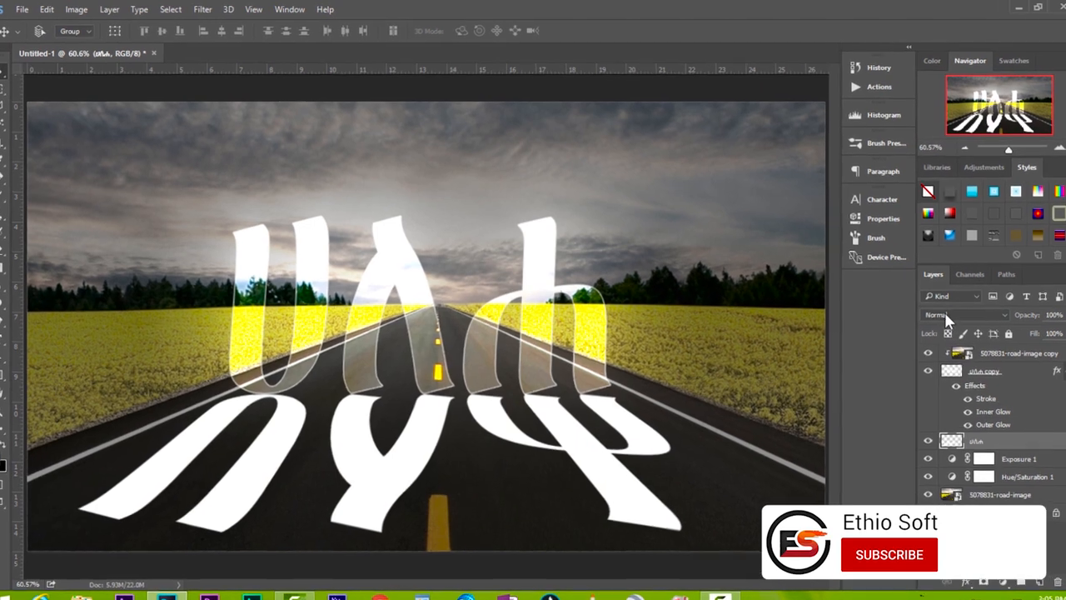
left_click(945, 315)
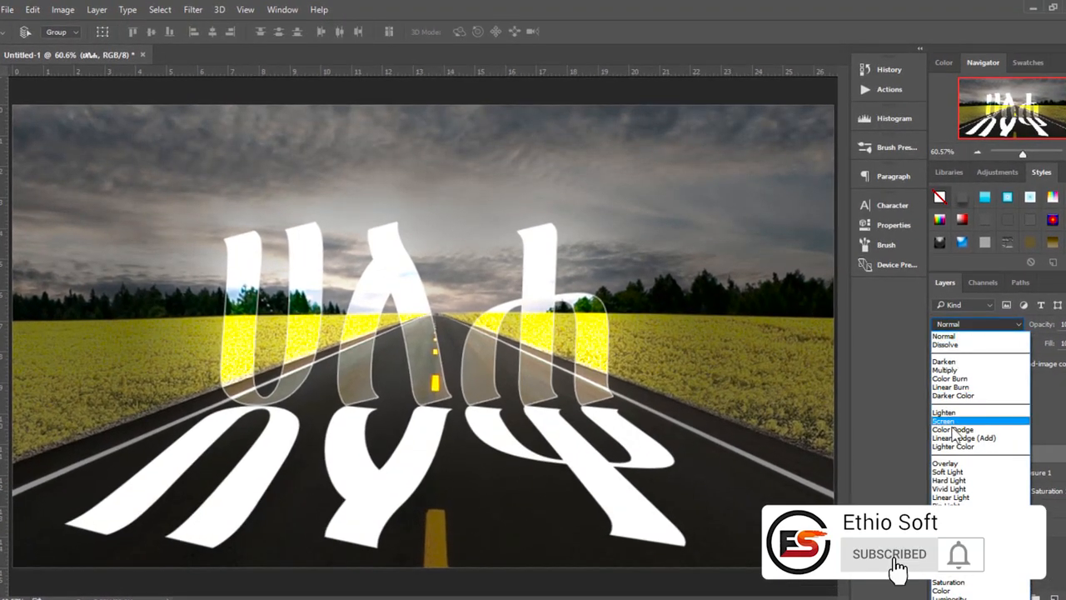
left_click(947, 463)
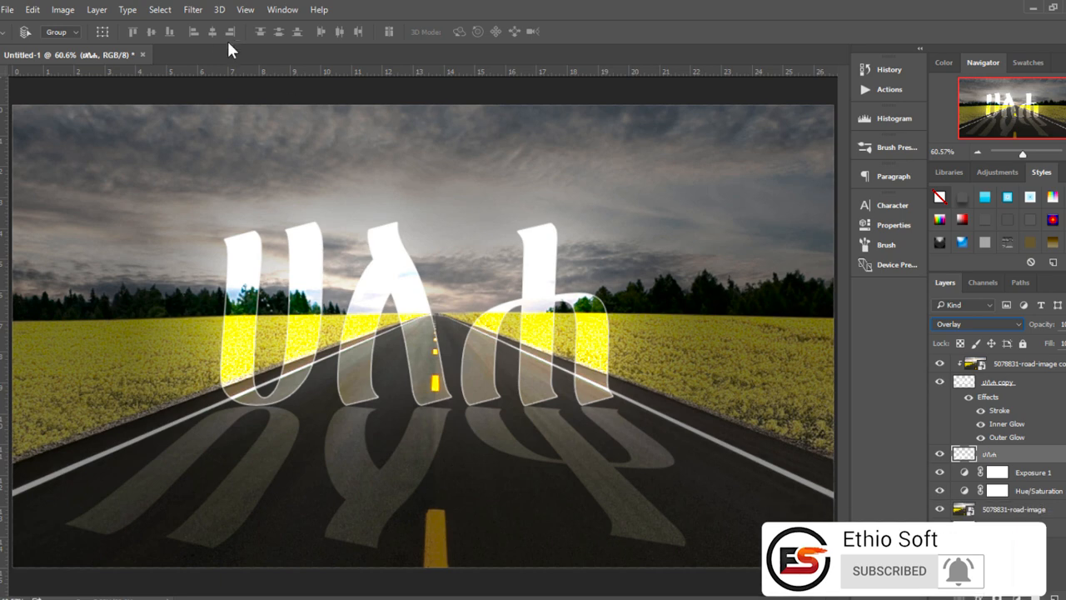
Apply a Gaussian Blur with a radius of 4.0 pixels to the mirrored text layer.
left_click(192, 10)
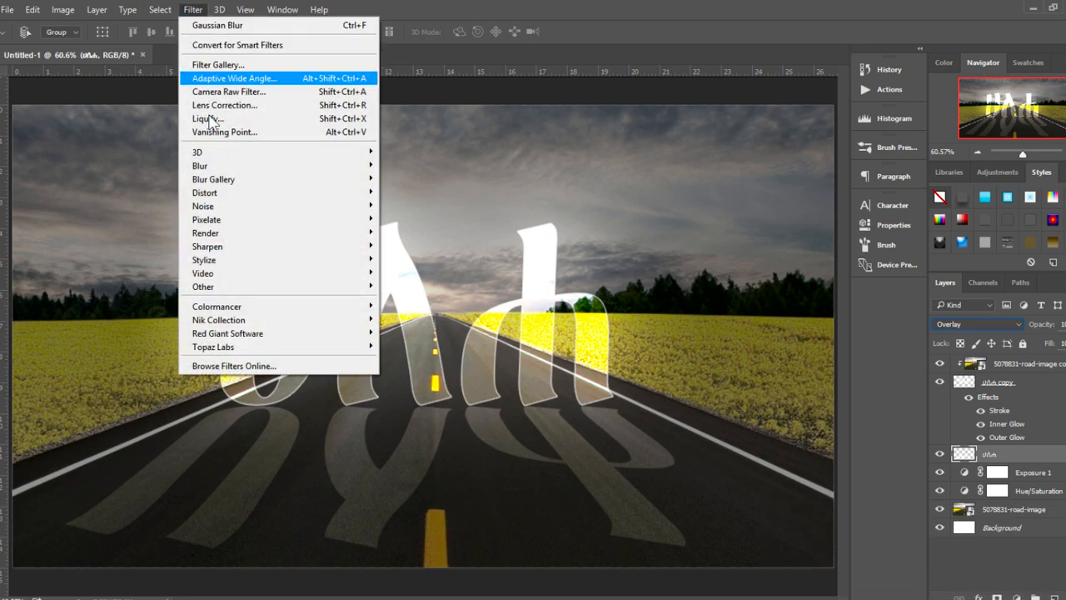
mouse_move(205, 165)
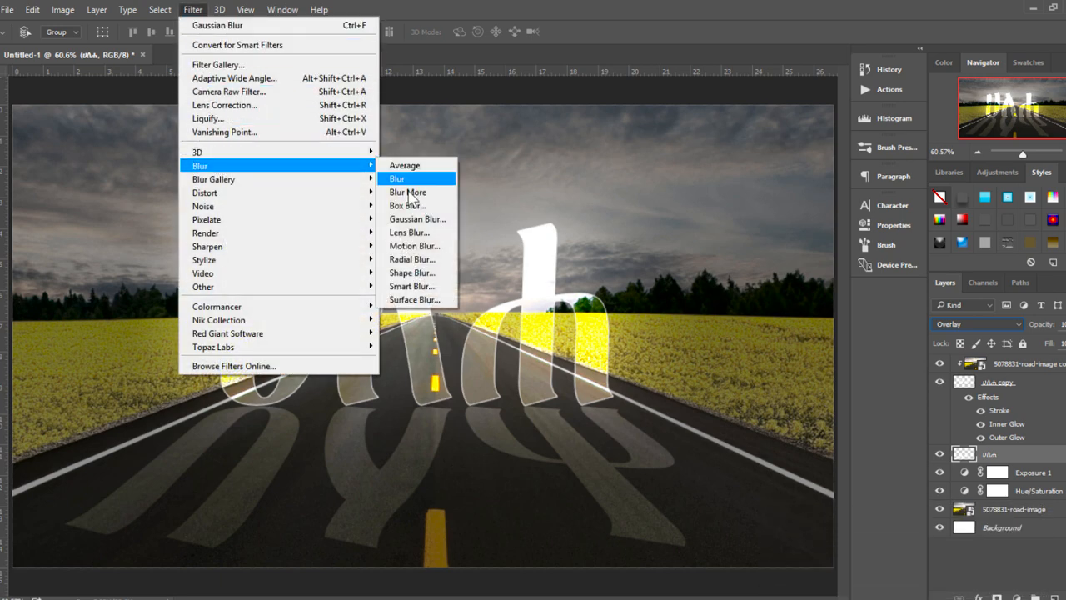
left_click(417, 219)
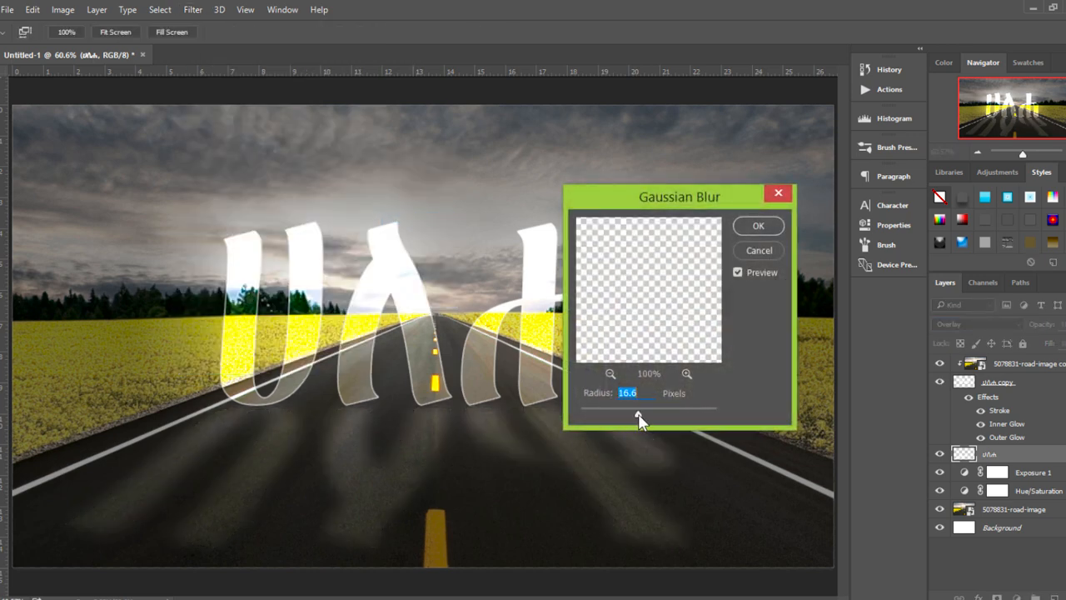
left_click_drag(639, 421, 628, 423)
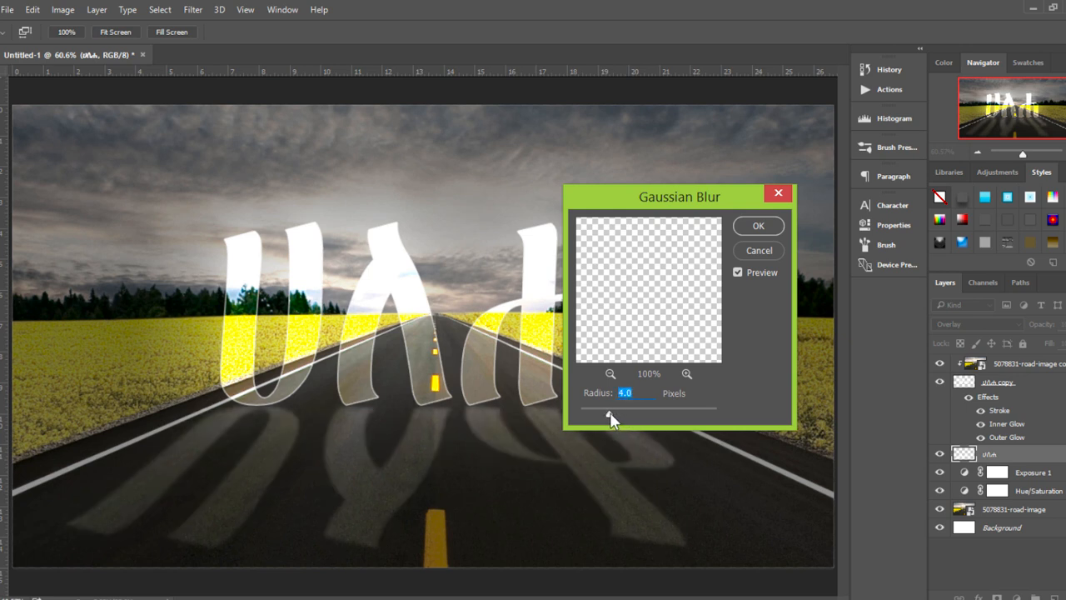
left_click(757, 225)
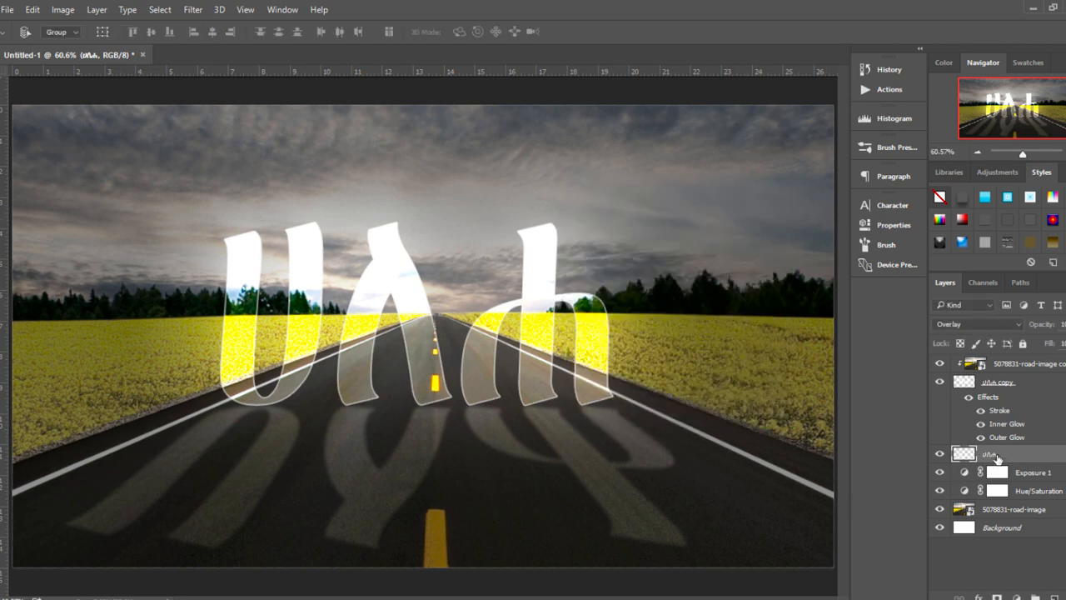
Duplicate the blurred mirrored text layer under the suggested name and add a layer mask to the duplicate.
right_click(997, 458)
left_click(735, 139)
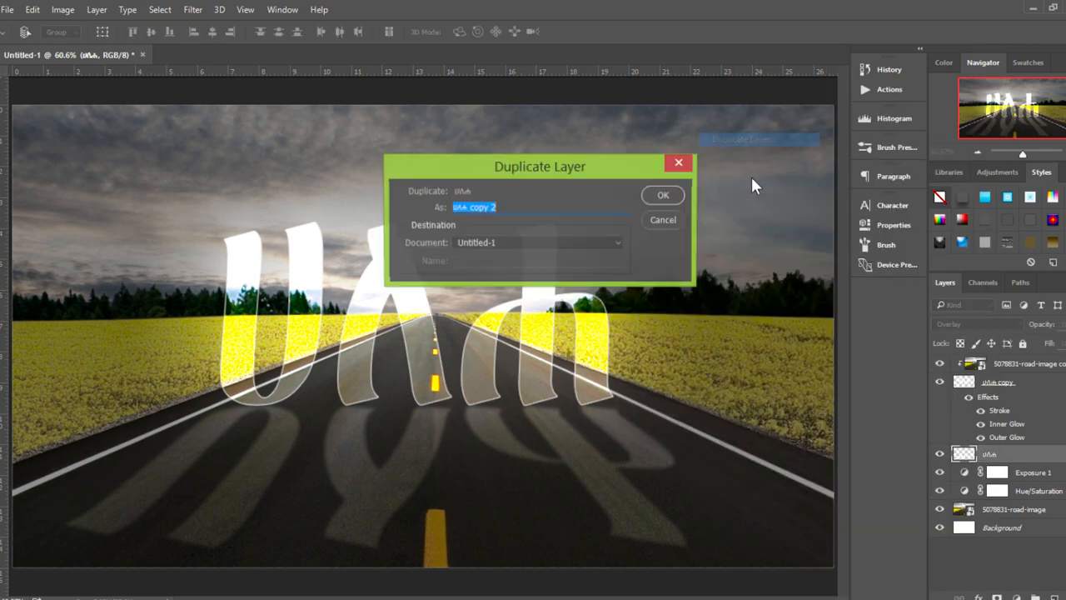
left_click(670, 196)
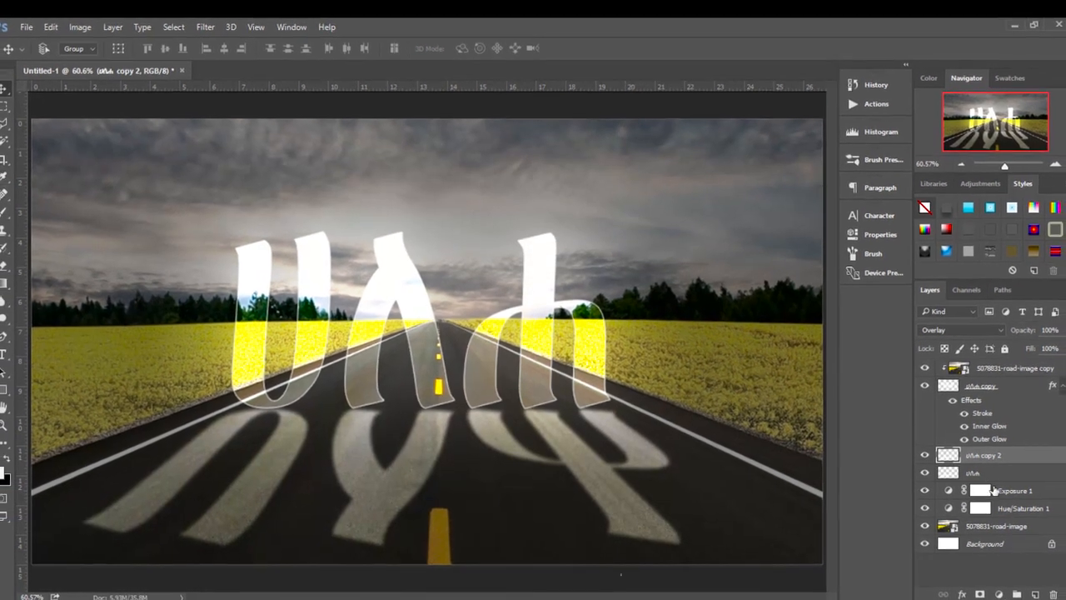
left_click(980, 594)
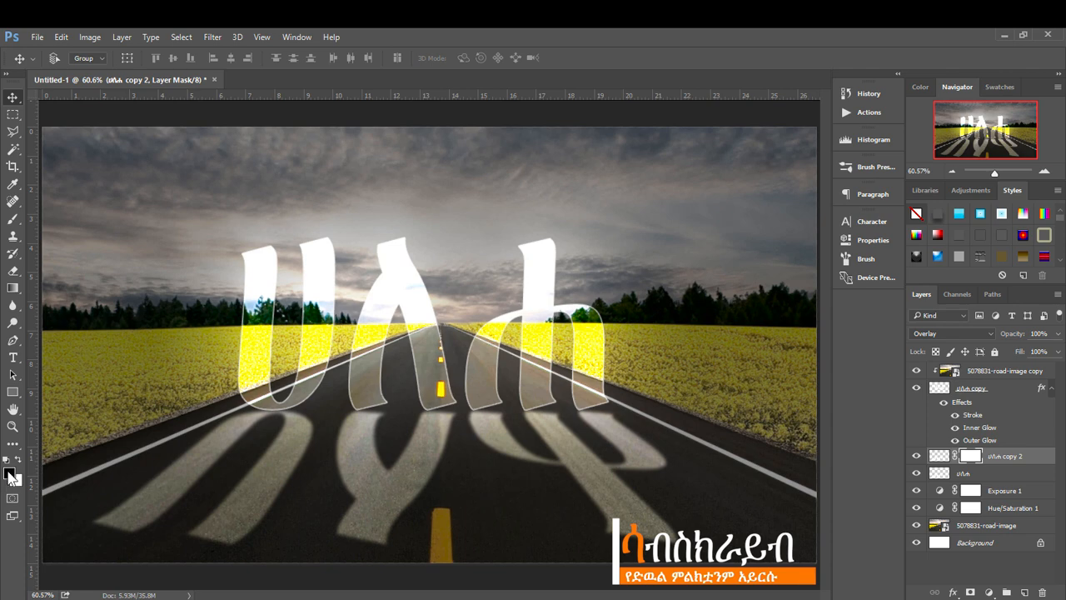
Fade the lower ends of the three mirrored letters on the duplicate's mask with black Foreground to Transparent gradients.
left_click(12, 289)
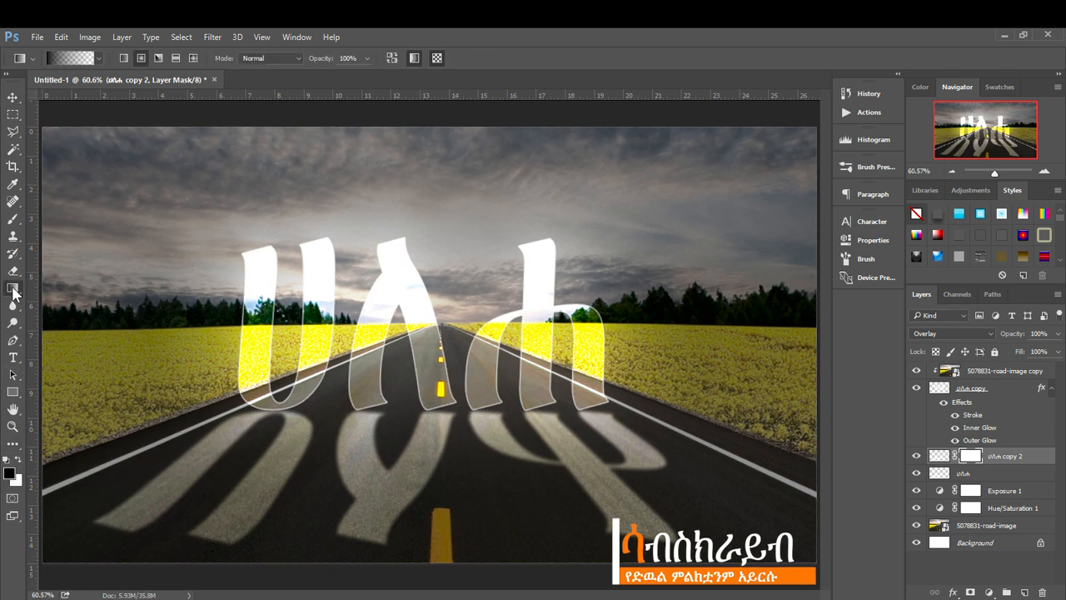
left_click(71, 58)
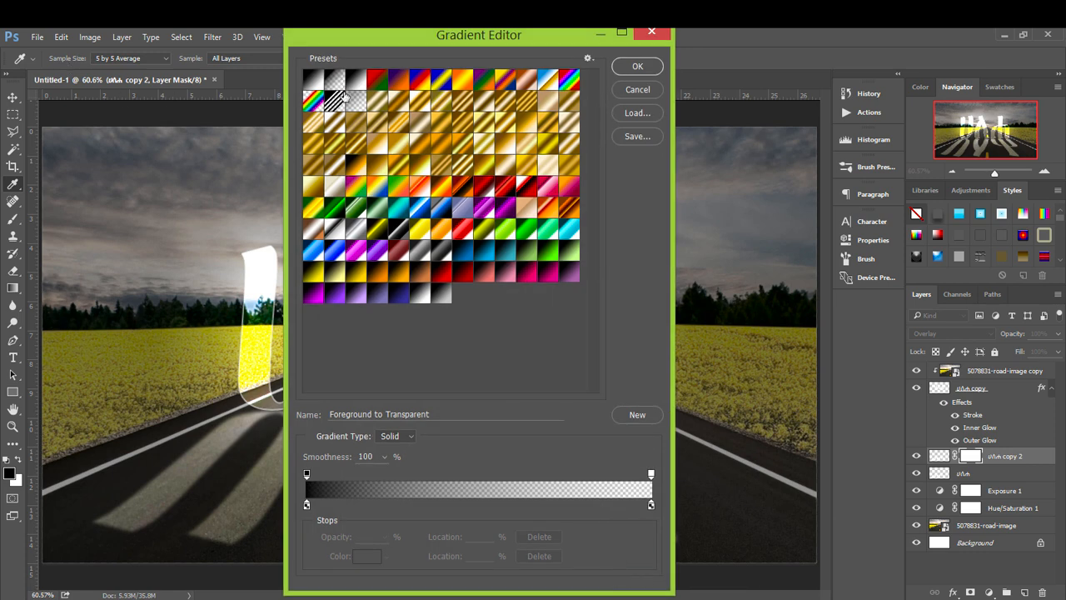
left_click(635, 69)
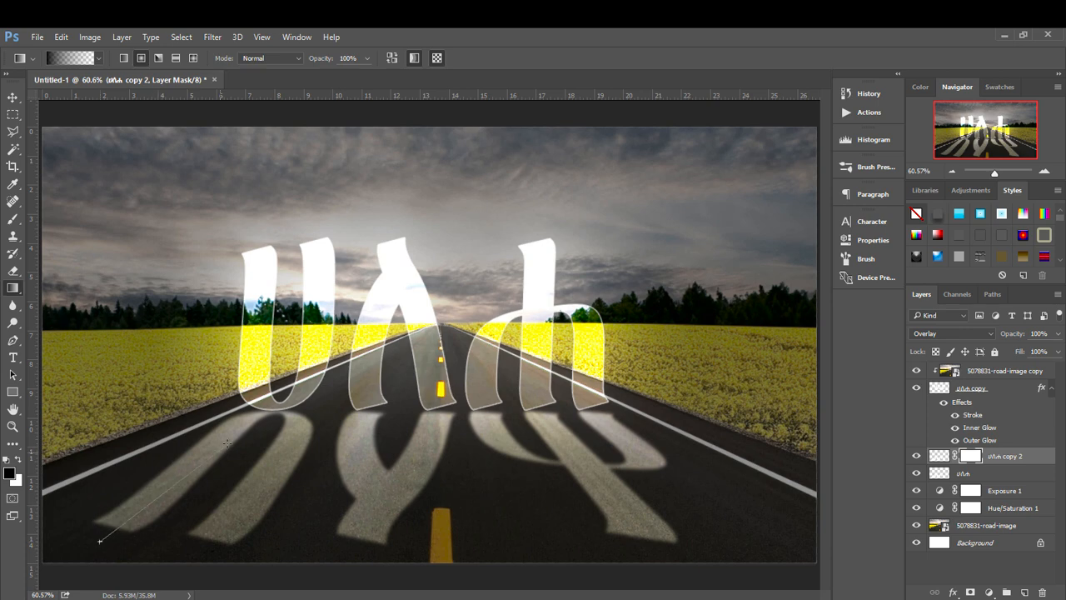
left_click_drag(249, 413, 251, 415)
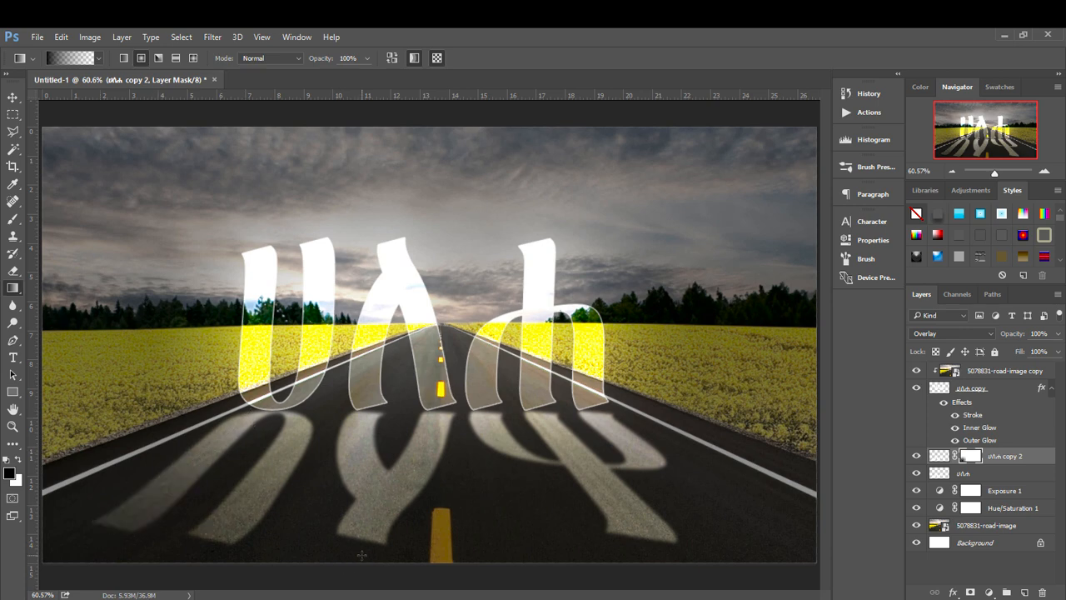
left_click_drag(376, 411, 390, 422)
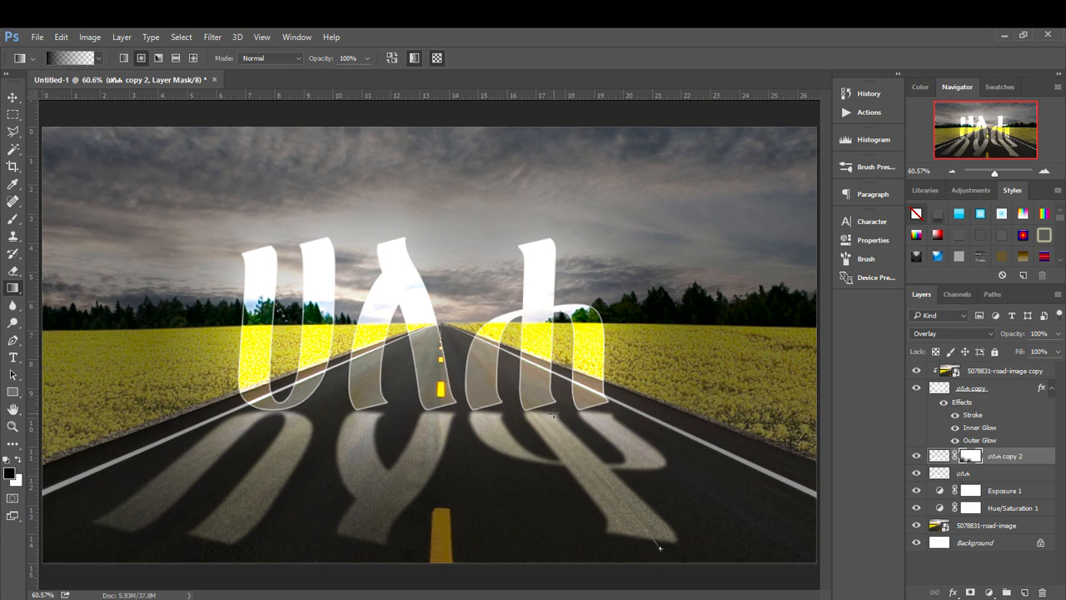
left_click_drag(660, 548, 660, 548)
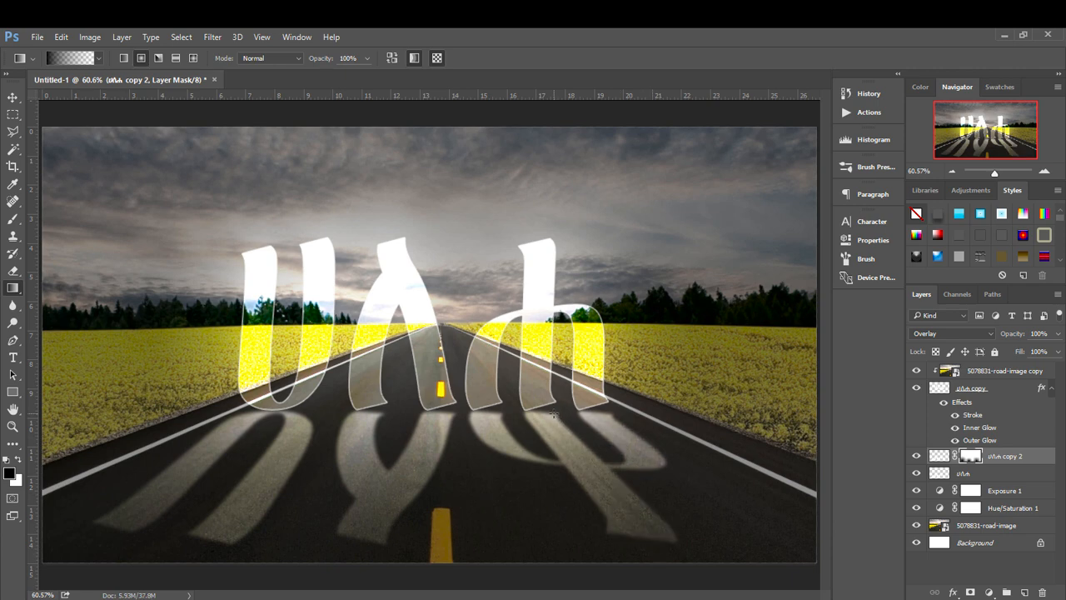
left_click(12, 425)
right_click(350, 281)
left_click(370, 291)
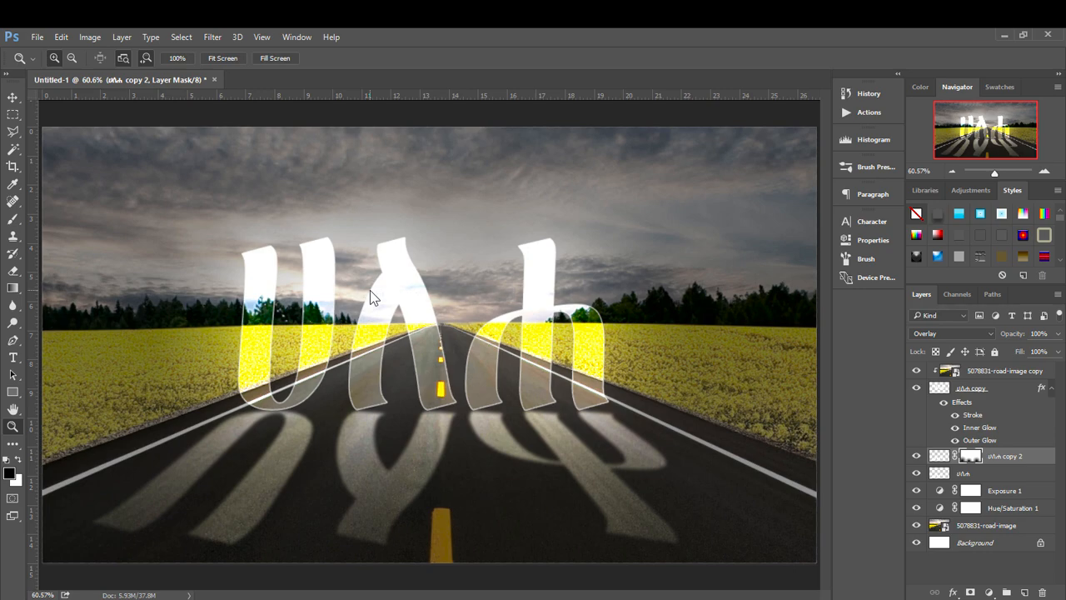